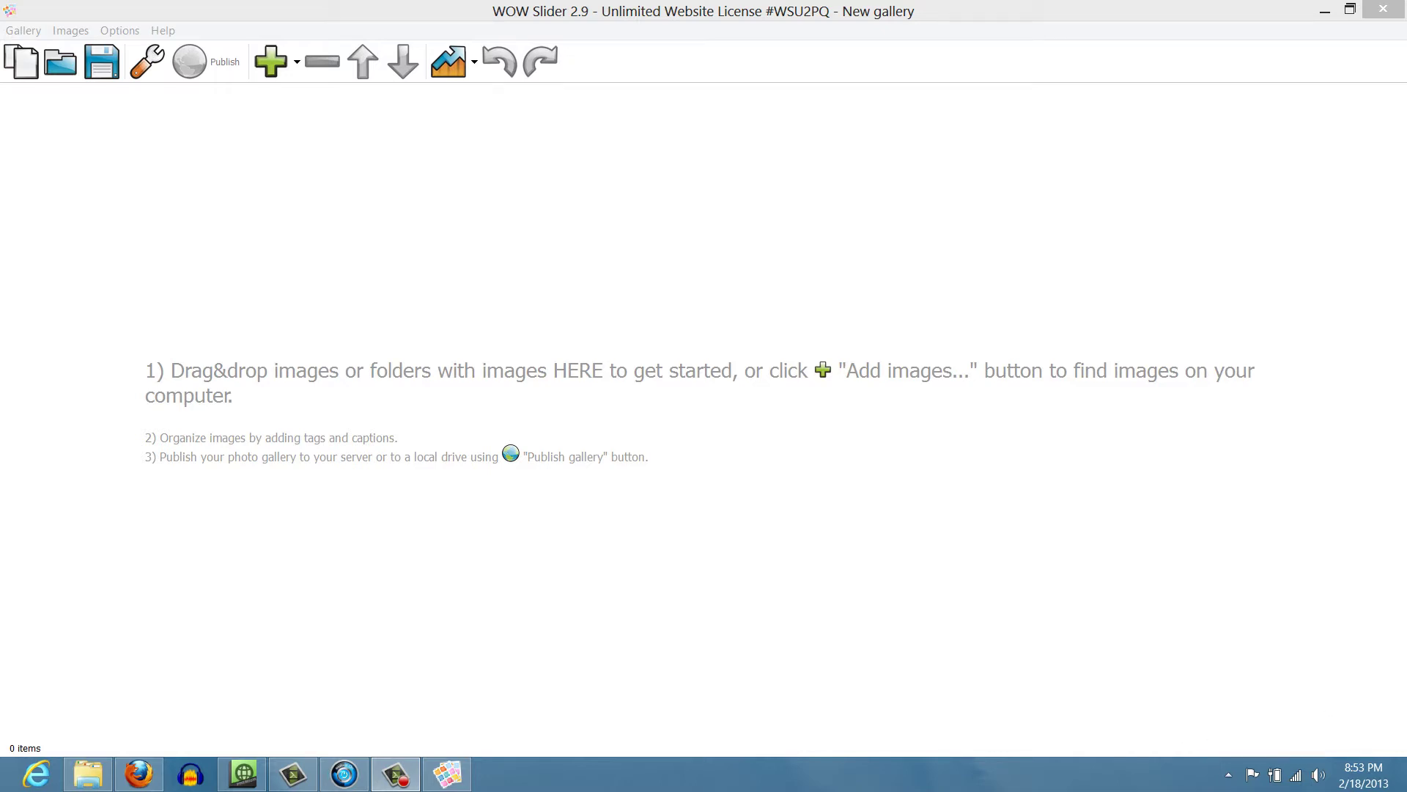
{"action": "left_click", "coordinate": [88, 774]}
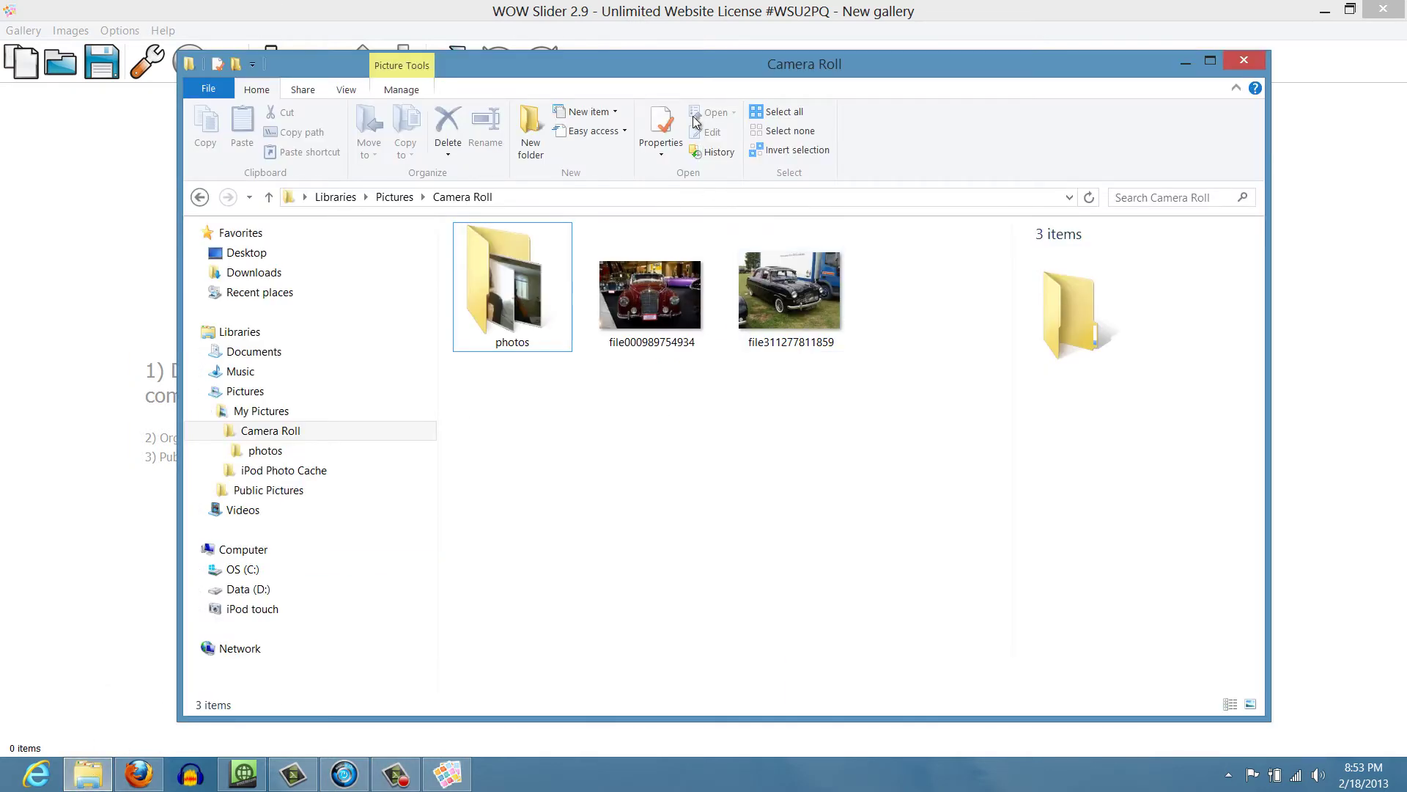
{"action": "left_click_drag", "start_coordinate": [672, 74], "coordinate": [952, 96]}
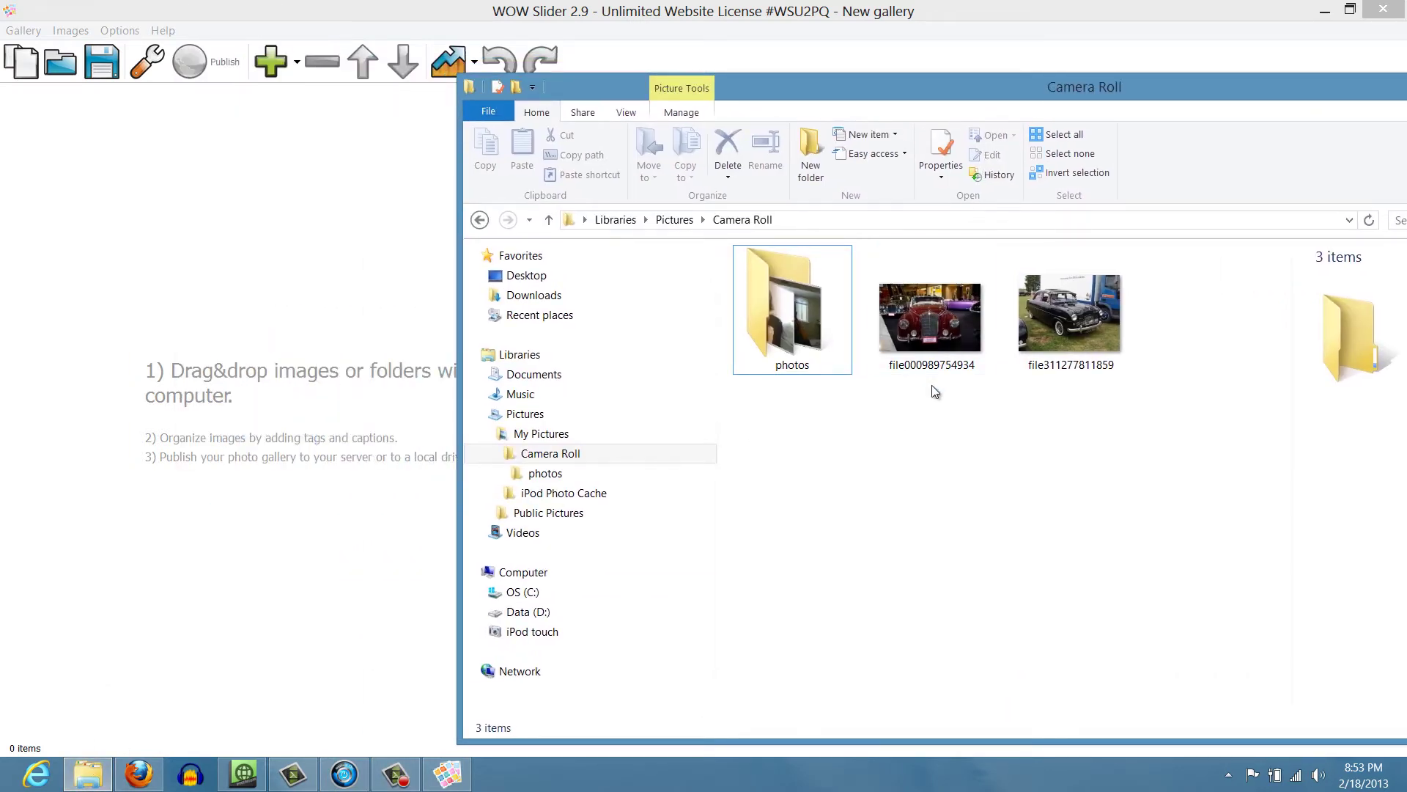
{"action": "left_click_drag", "start_coordinate": [932, 389], "coordinate": [1079, 338]}
{"action": "left_click_drag", "start_coordinate": [980, 306], "coordinate": [351, 252]}
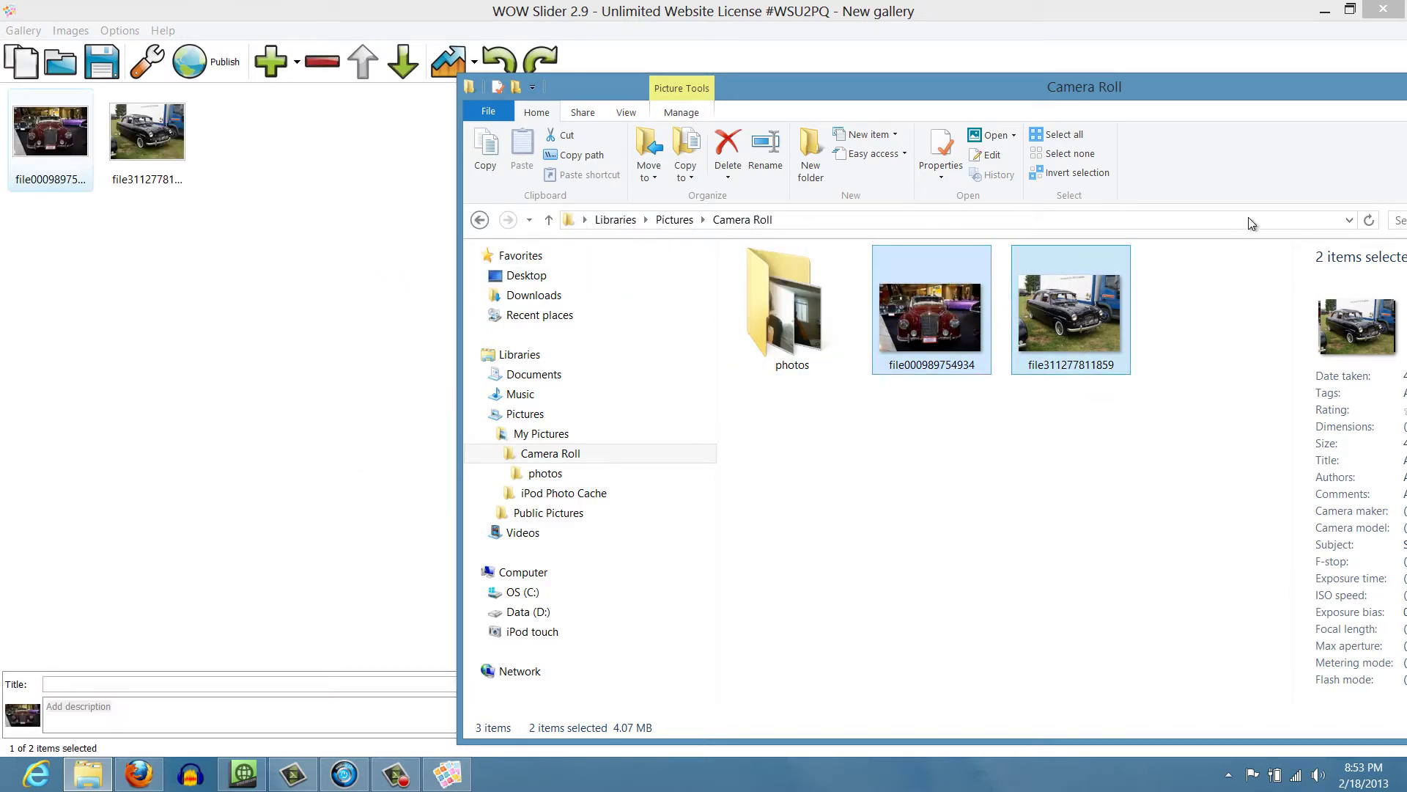
{"action": "left_click_drag", "start_coordinate": [1277, 95], "coordinate": [1112, 96]}
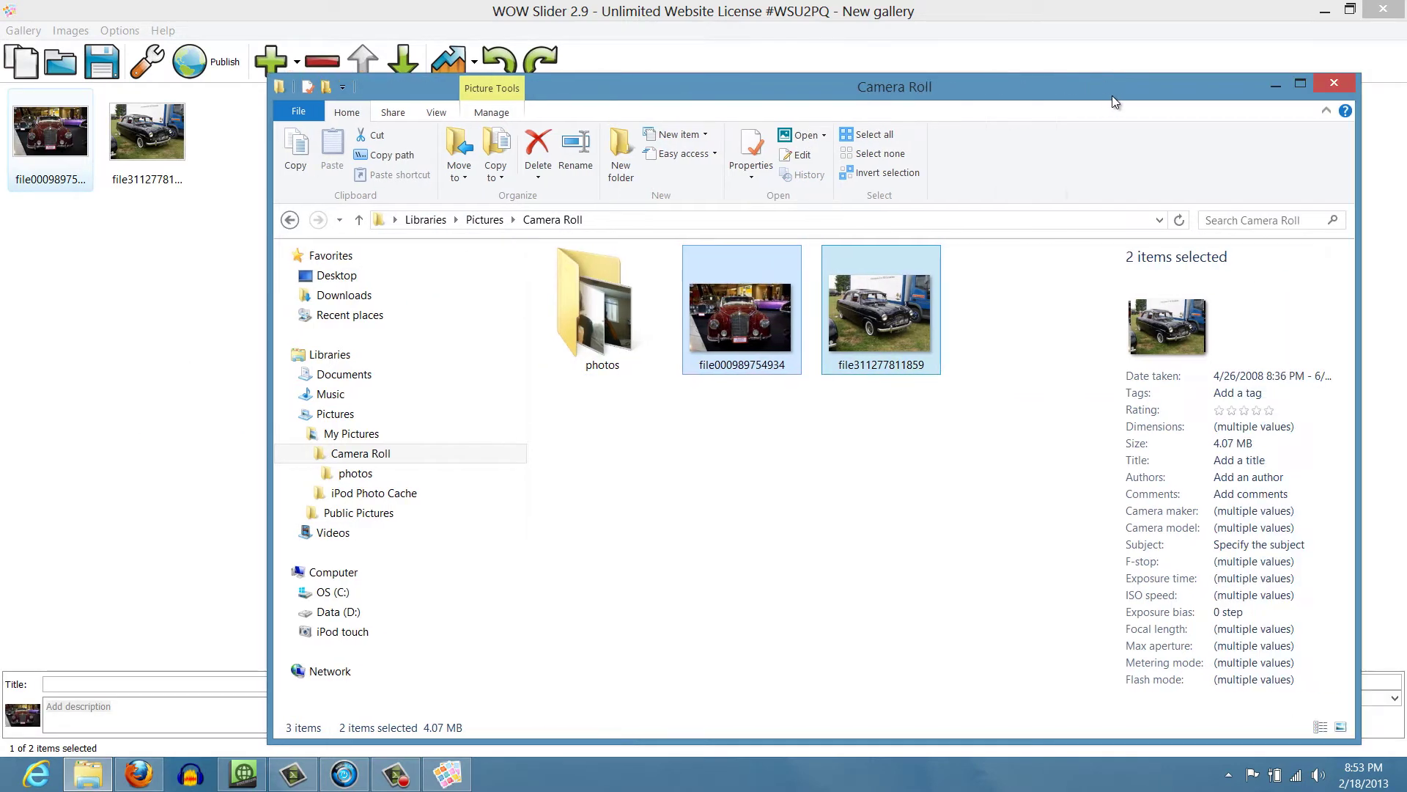
{"action": "left_click", "coordinate": [1332, 85]}
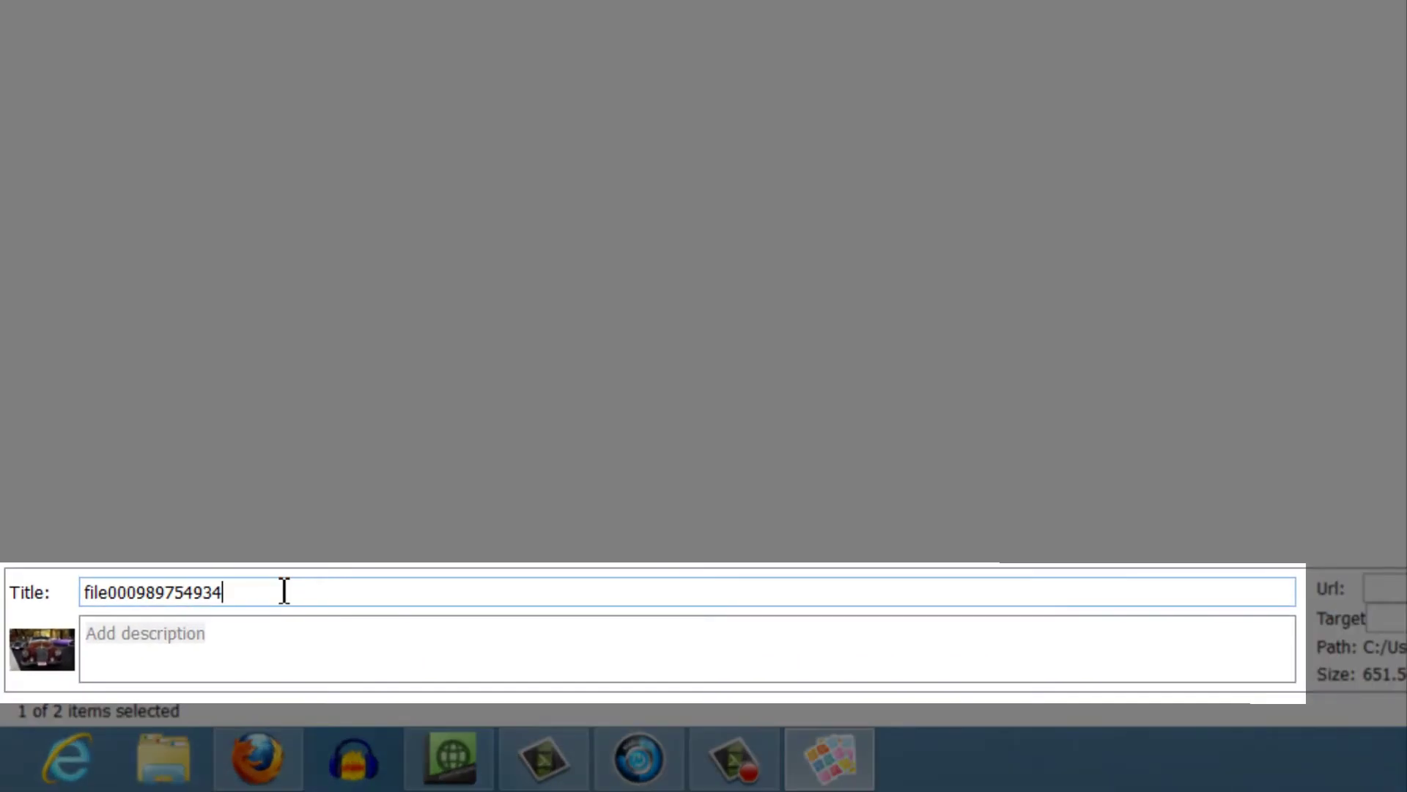
- Replace the red car image's title with "The Classic Red Car"
{"action": "double_click", "coordinate": [198, 652]}
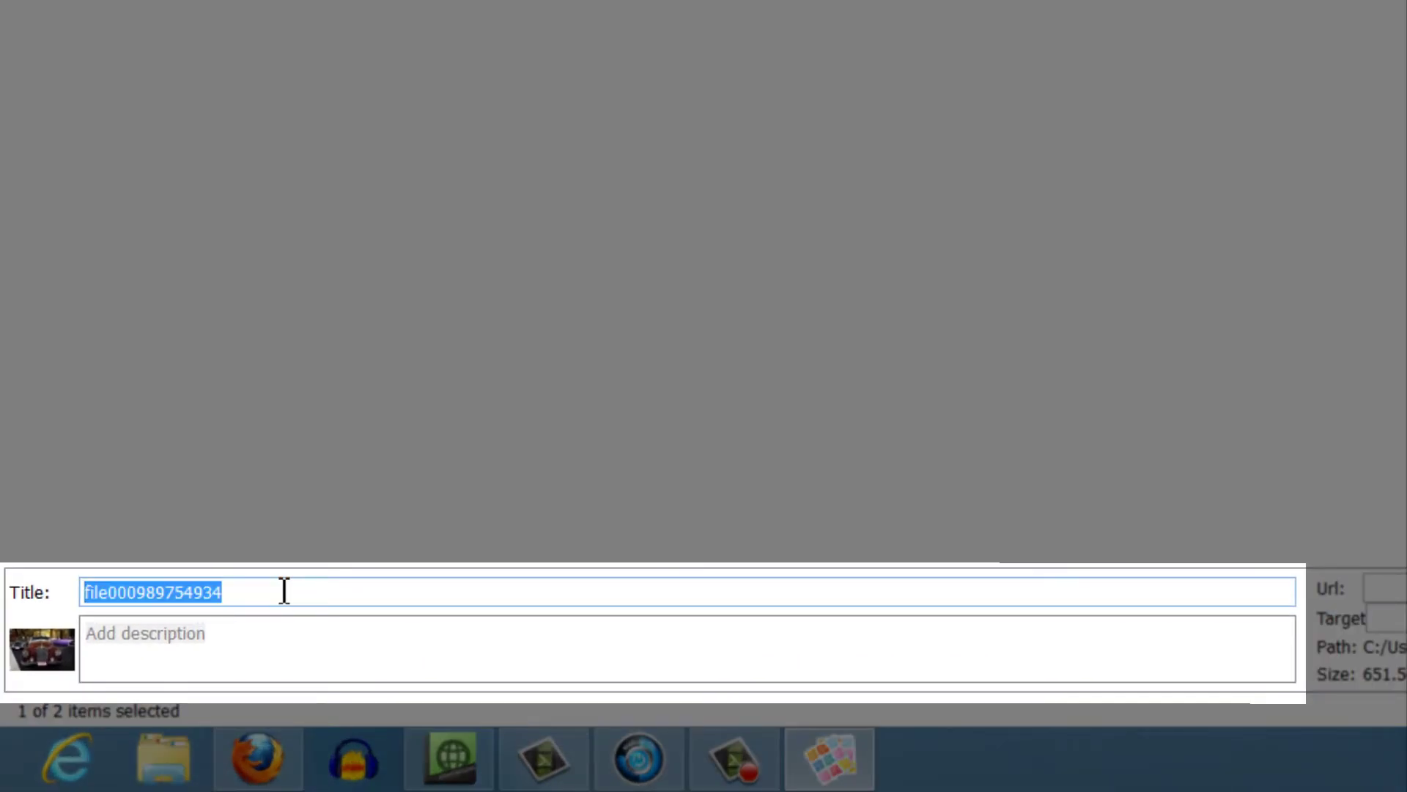
{"action": "type", "text": "The "}
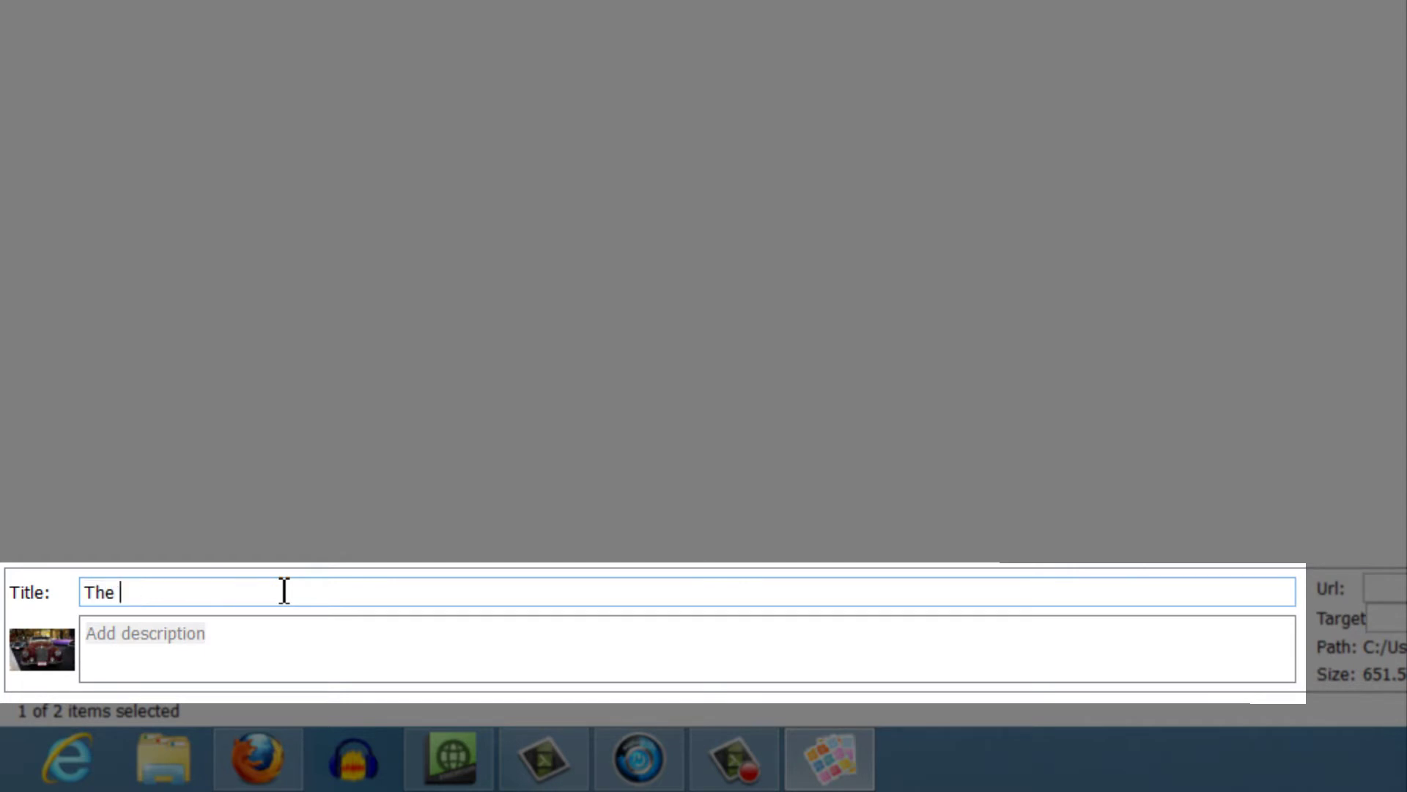
{"action": "type", "text": "Classic Red Care"}
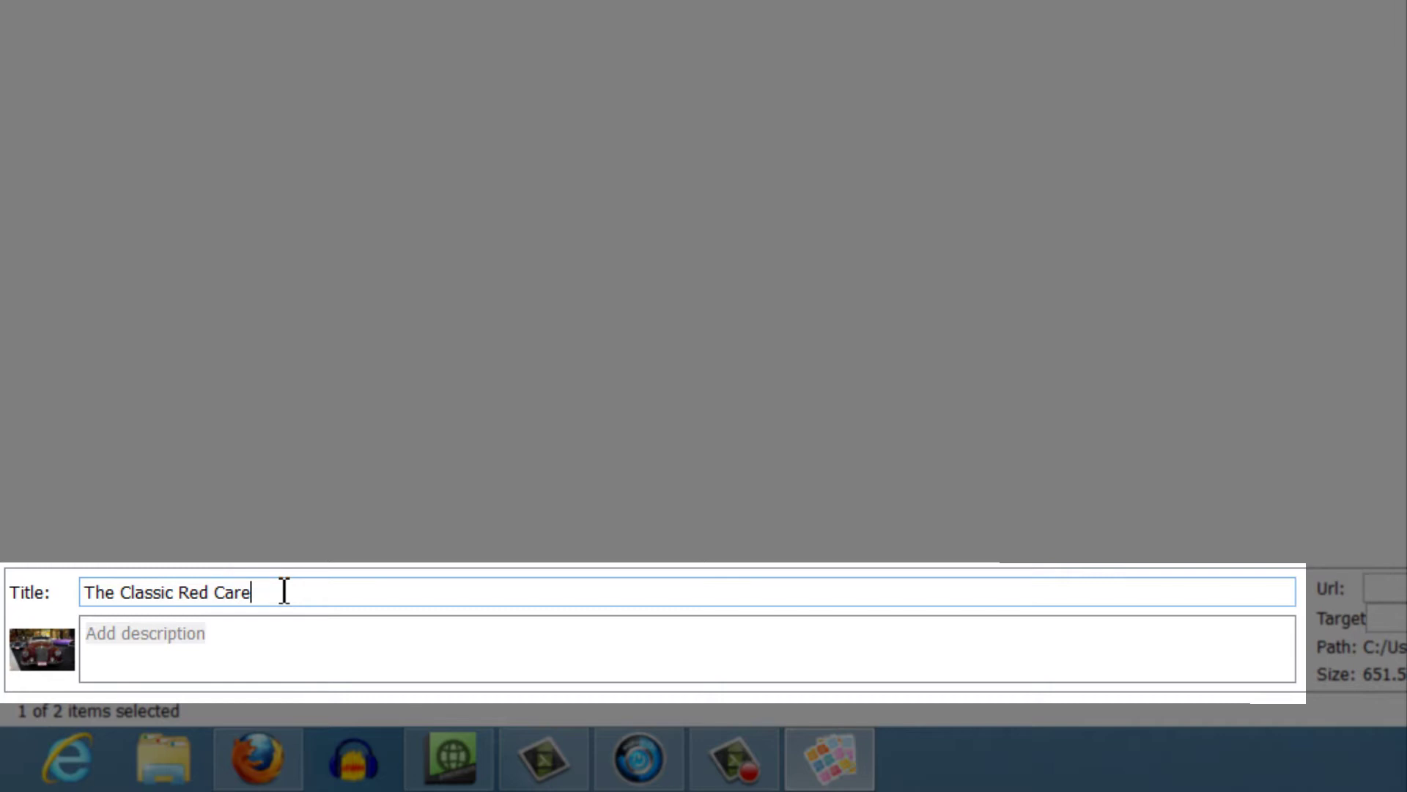
{"action": "key", "text": "BackSpace"}
- Give the red car image the description "This is the description for the red car!"
{"action": "left_click", "coordinate": [264, 648]}
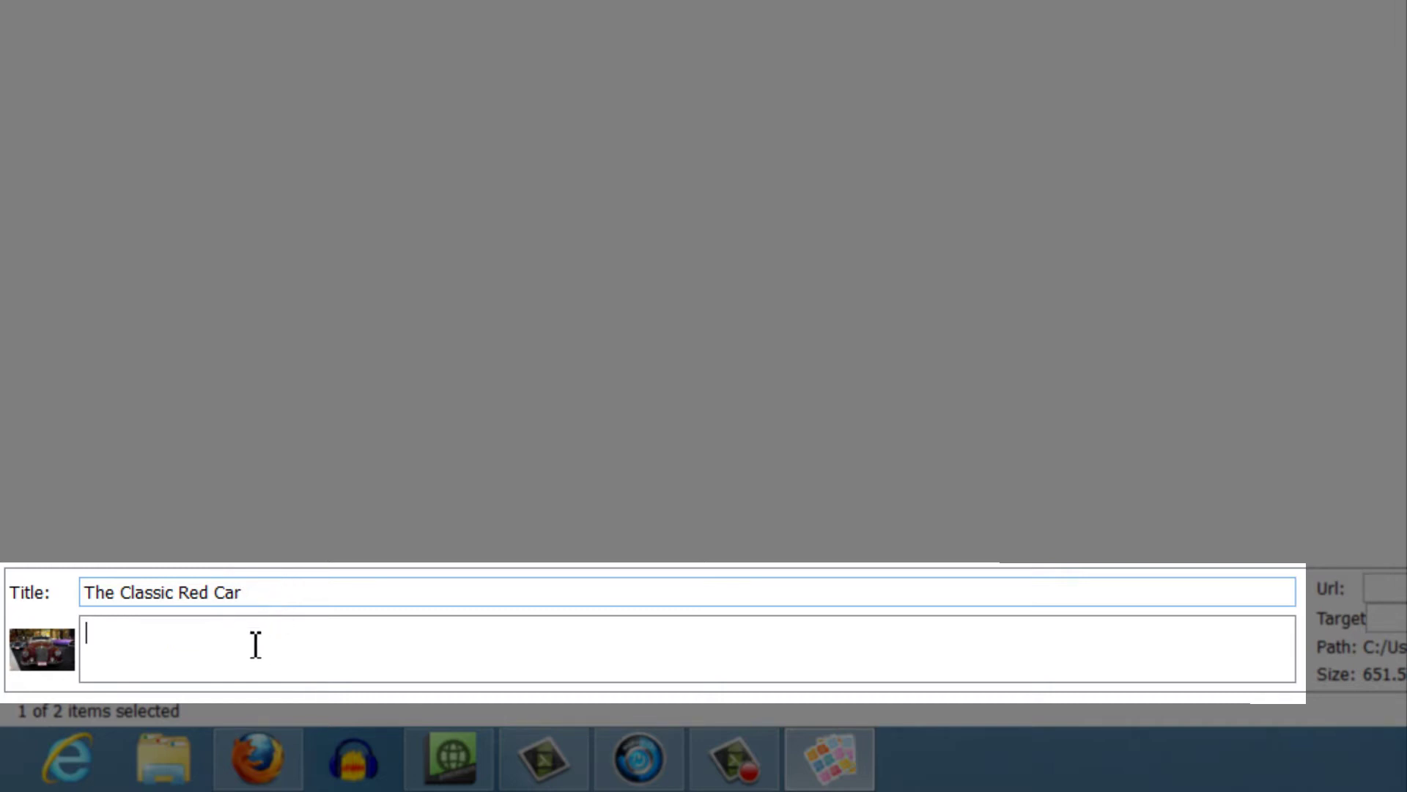
{"action": "type", "text": "This is hte da"}
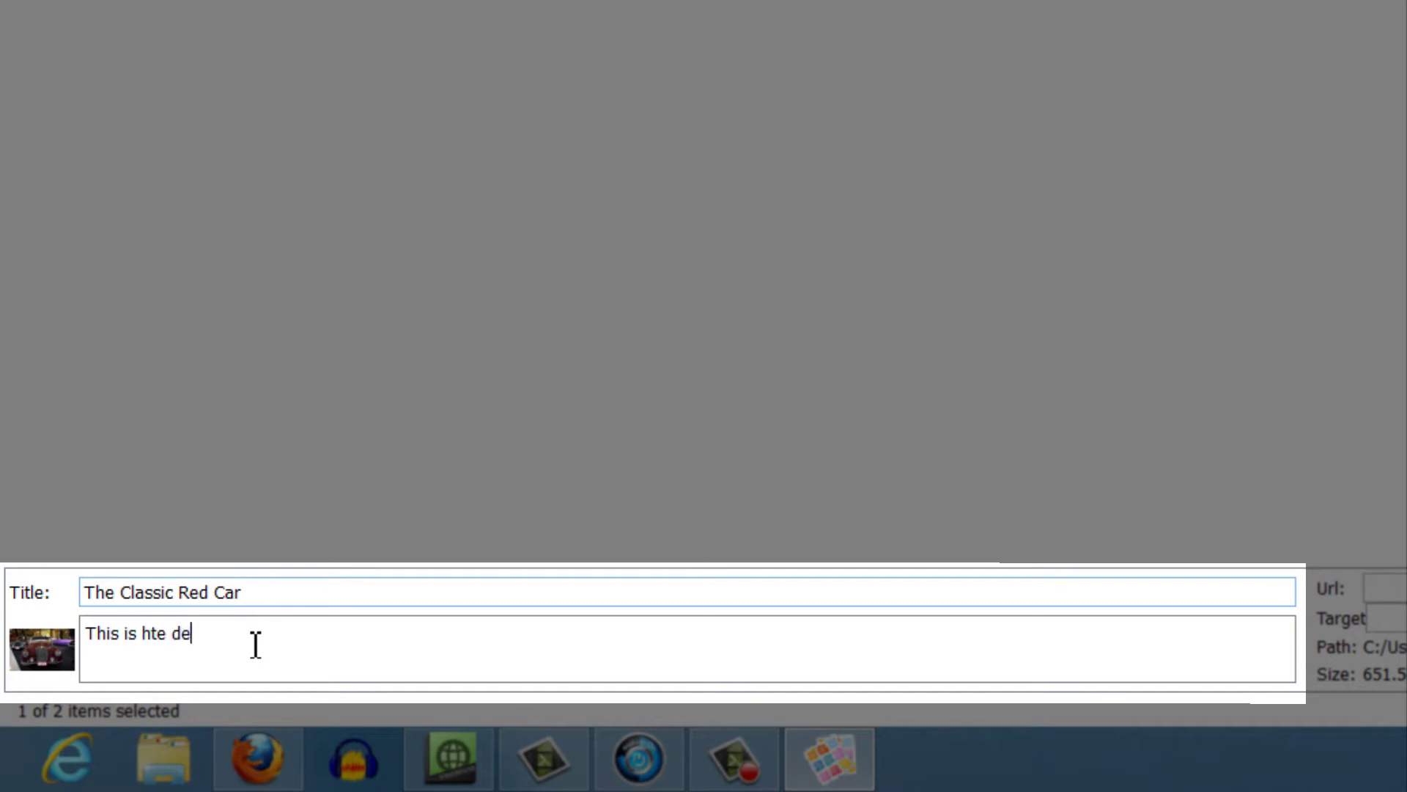
{"action": "key", "text": "BackSpace"}
{"action": "key", "text": "BackSpace"}
{"action": "key", "text": "BackSpace"}
{"action": "key", "text": "BackSpace"}
{"action": "key", "text": "BackSpace"}
{"action": "key", "text": "BackSpace"}
{"action": "type", "text": "teh"}
{"action": "key", "text": "BackSpace"}
{"action": "key", "text": "BackSpace"}
{"action": "type", "text": "he description for the red care"}
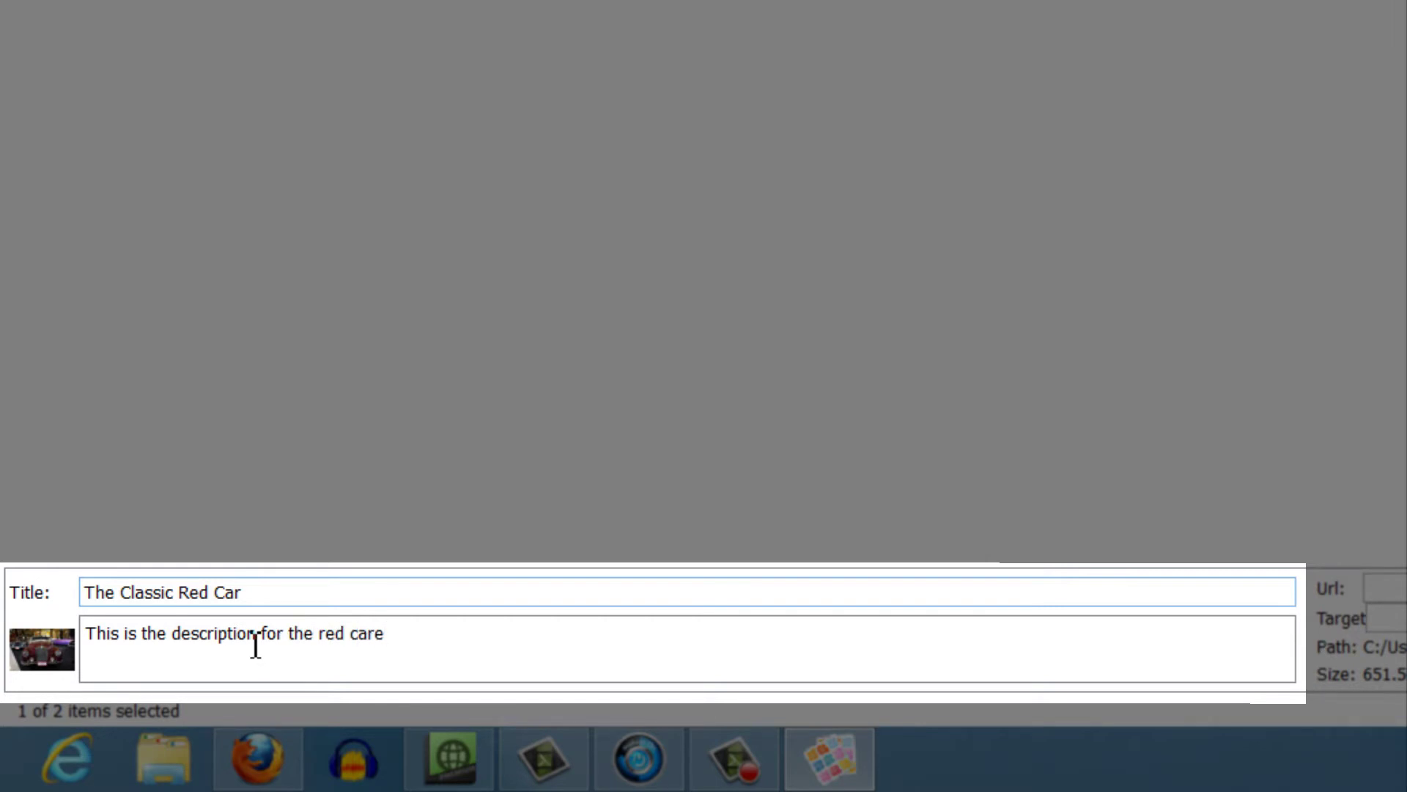
{"action": "key", "text": "BackSpace"}
{"action": "type", "text": "!"}
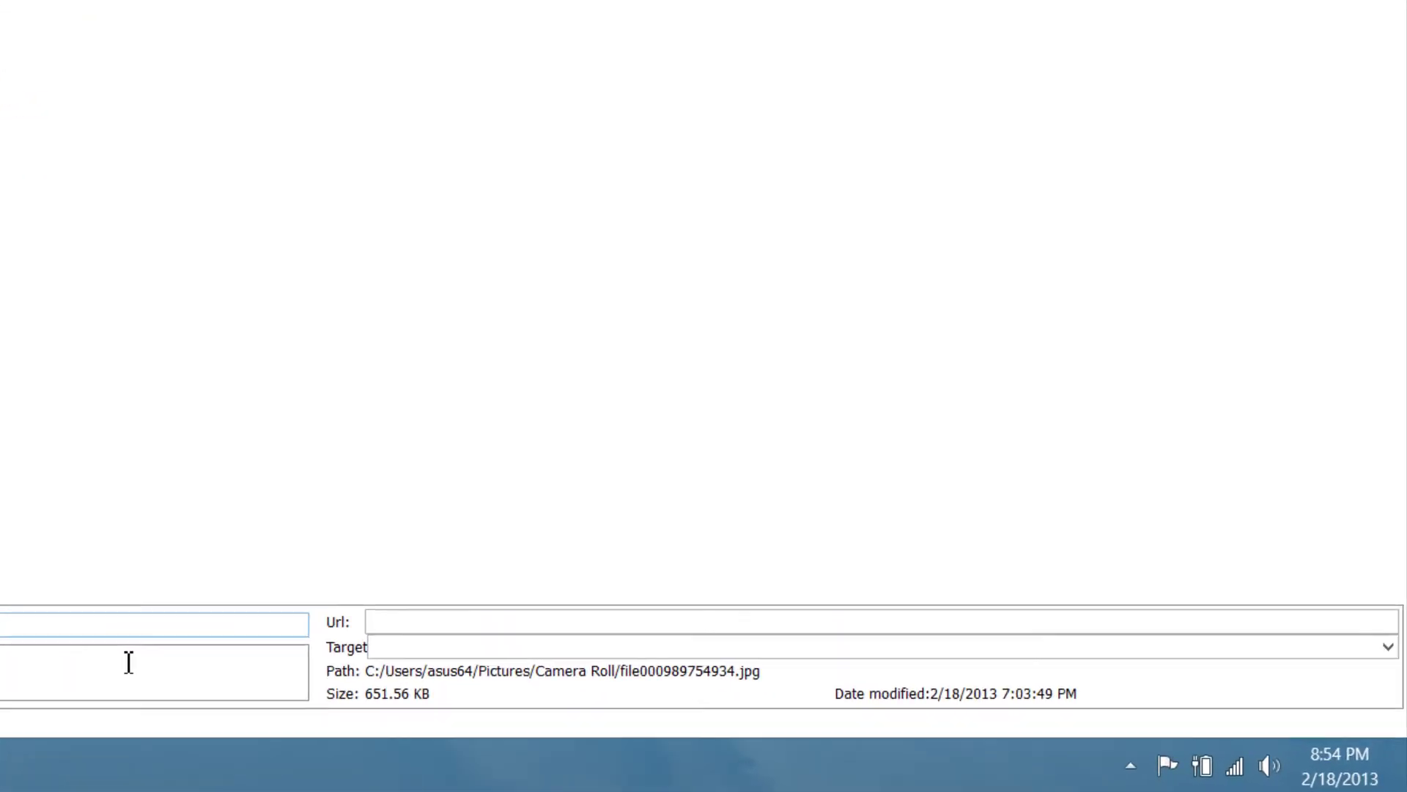
{"action": "left_click", "coordinate": [428, 620]}
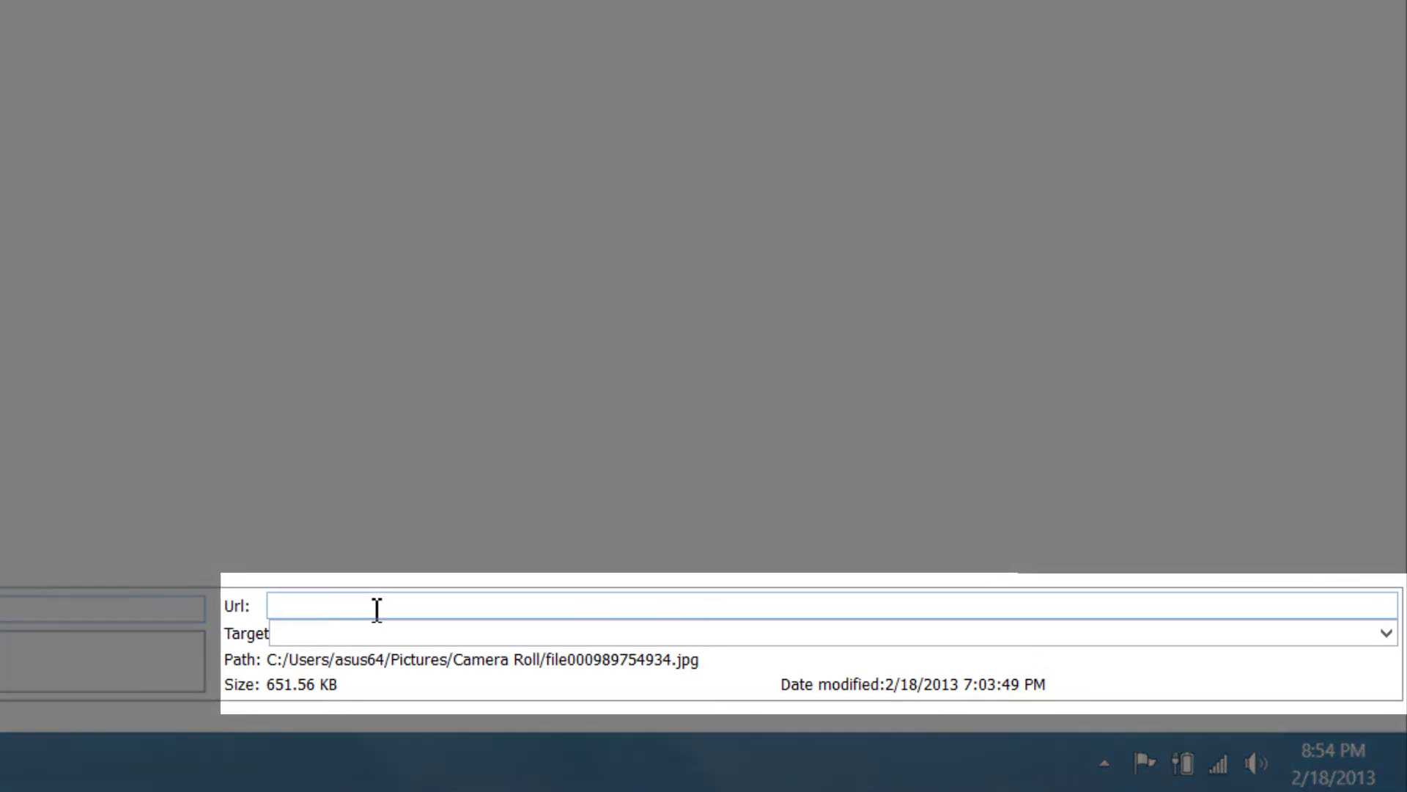
{"action": "type", "text": "http://www"}
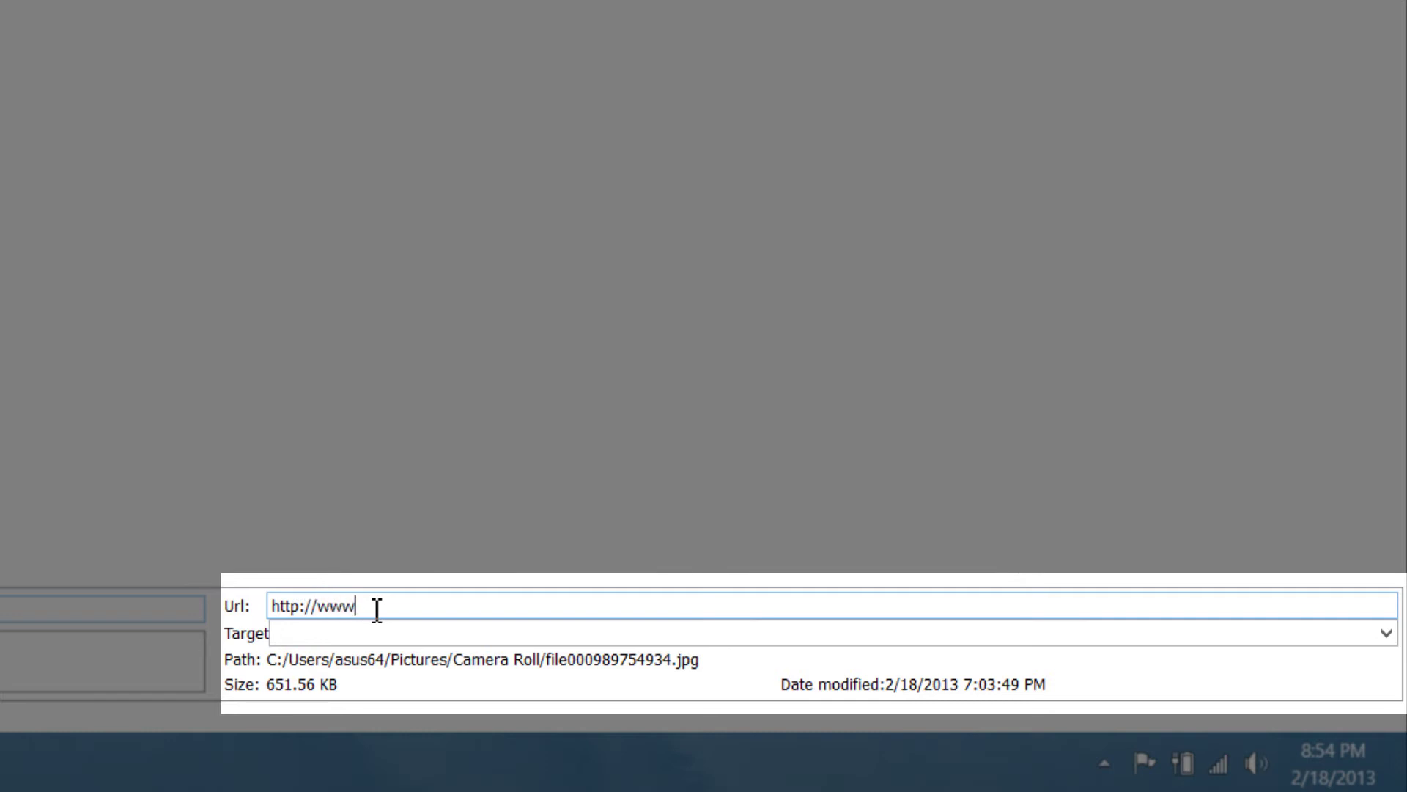
{"action": "type", "text": "."}
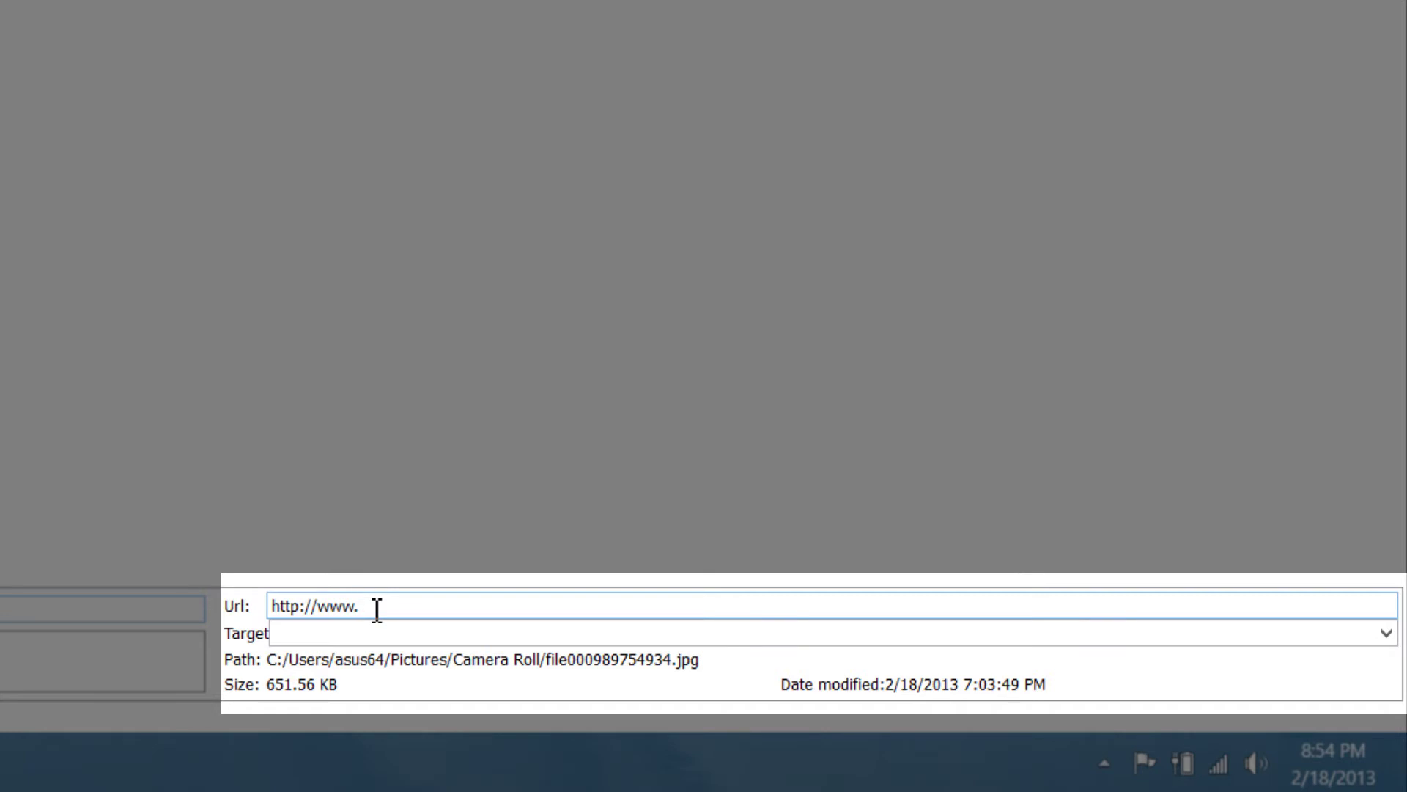
{"action": "type", "text": "xaratem"}
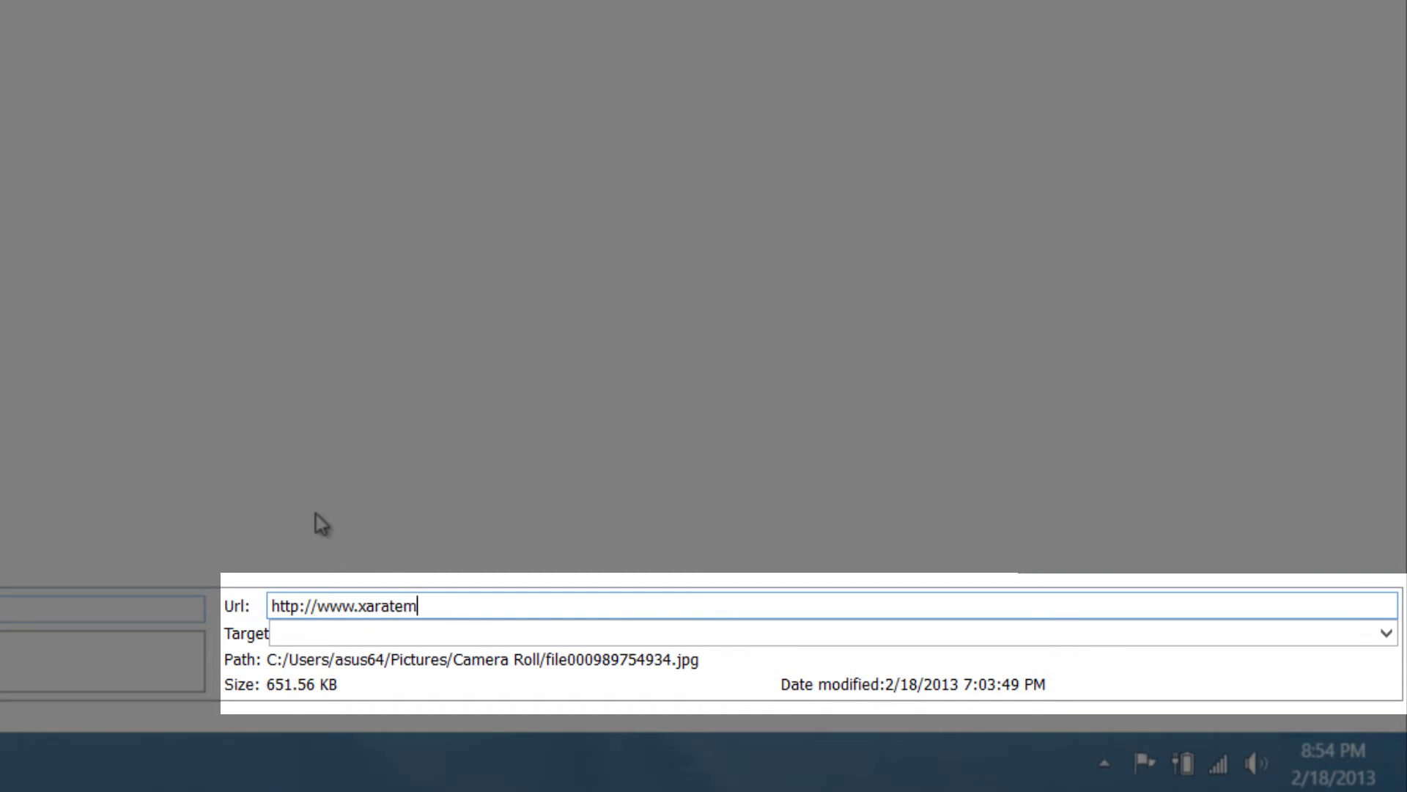
{"action": "type", "text": "plate.com"}
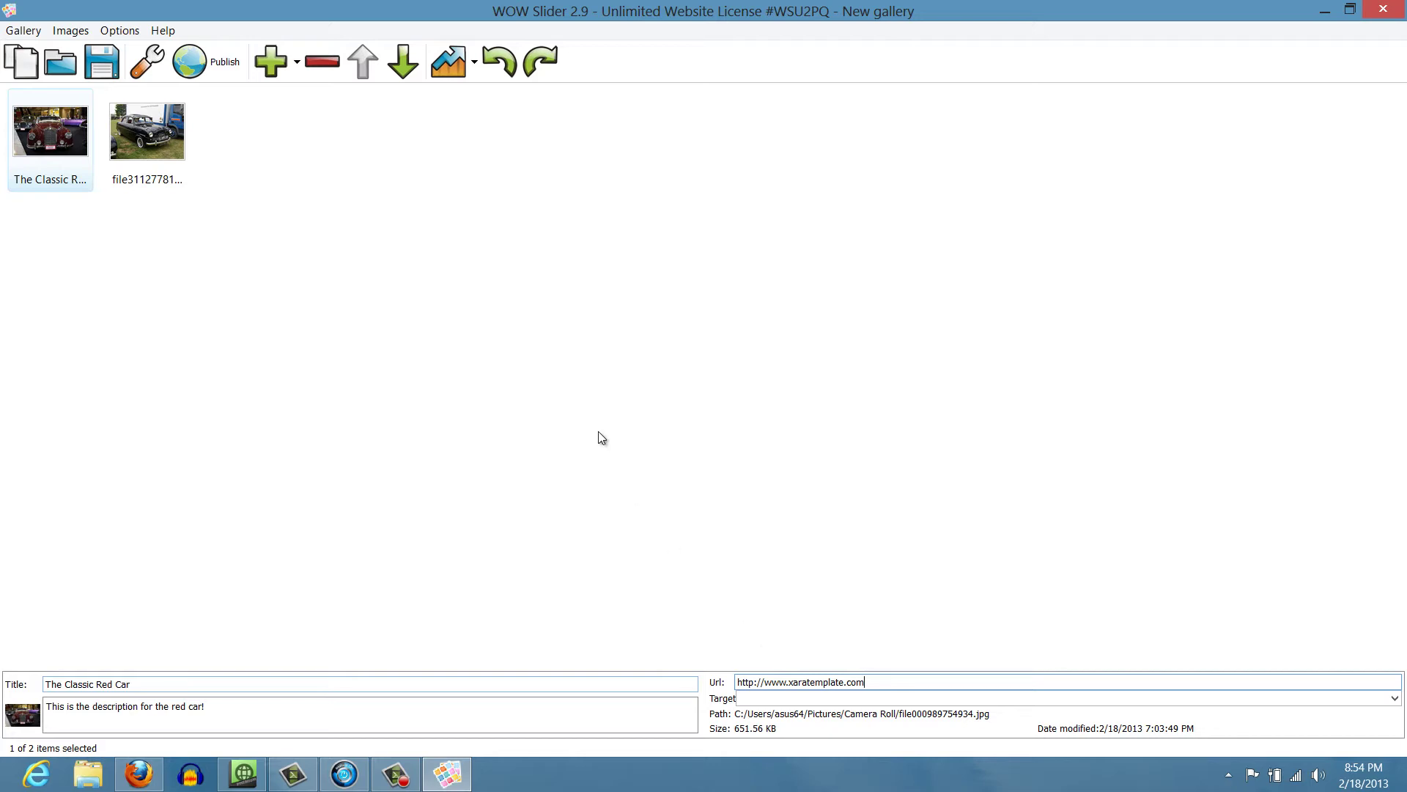
- Replace the black car image's title with "This is the Classic black car"
{"action": "left_click", "coordinate": [165, 136]}
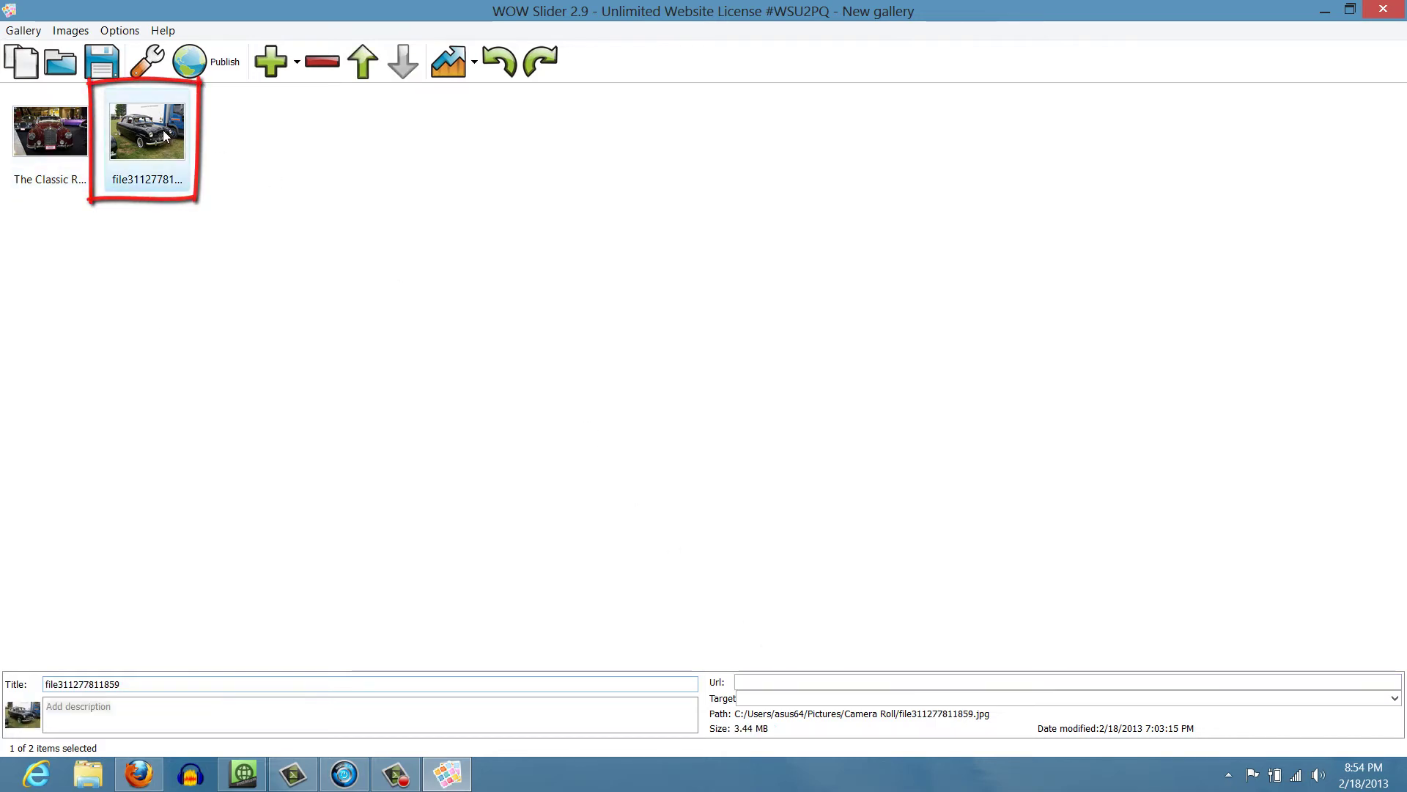
{"action": "left_click", "coordinate": [159, 690]}
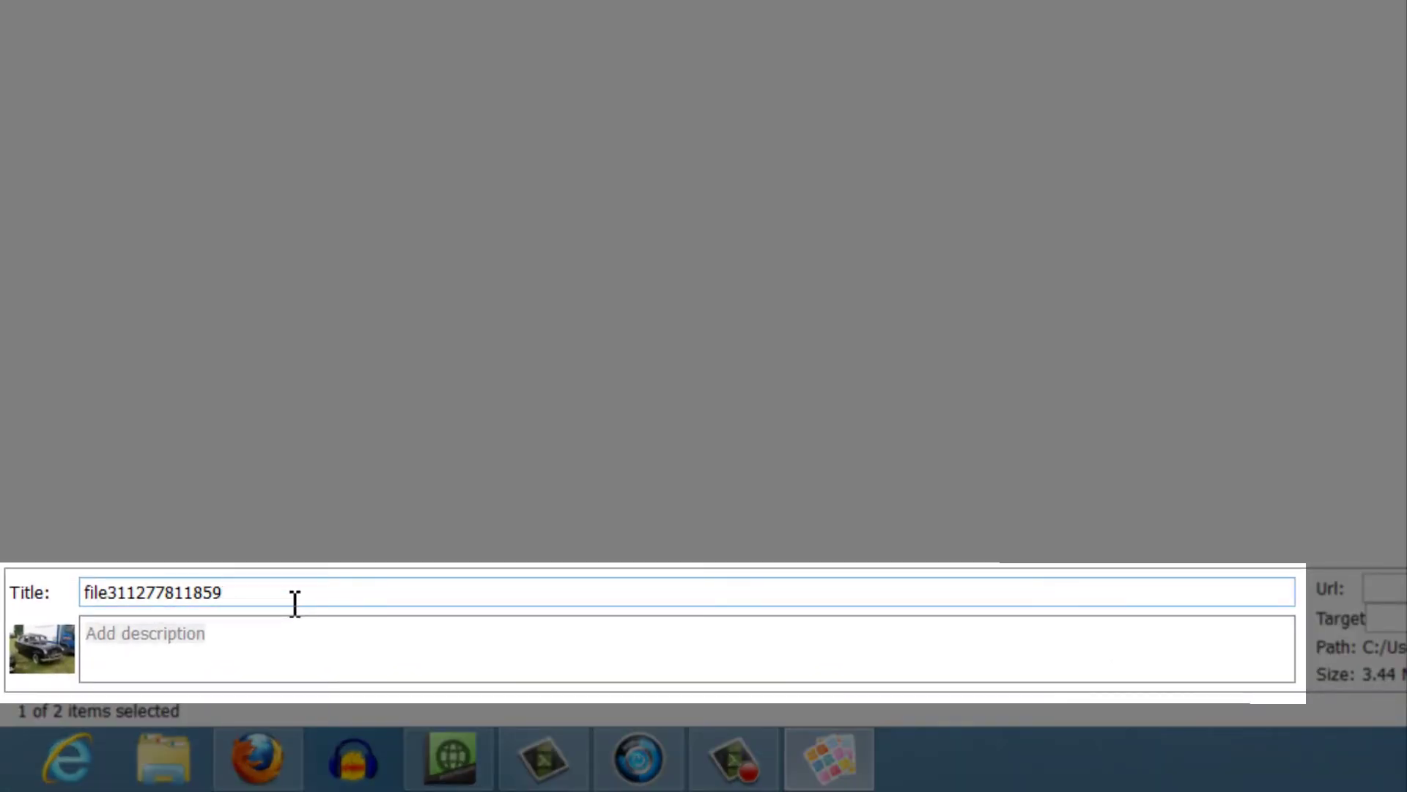
{"action": "double_click", "coordinate": [294, 602]}
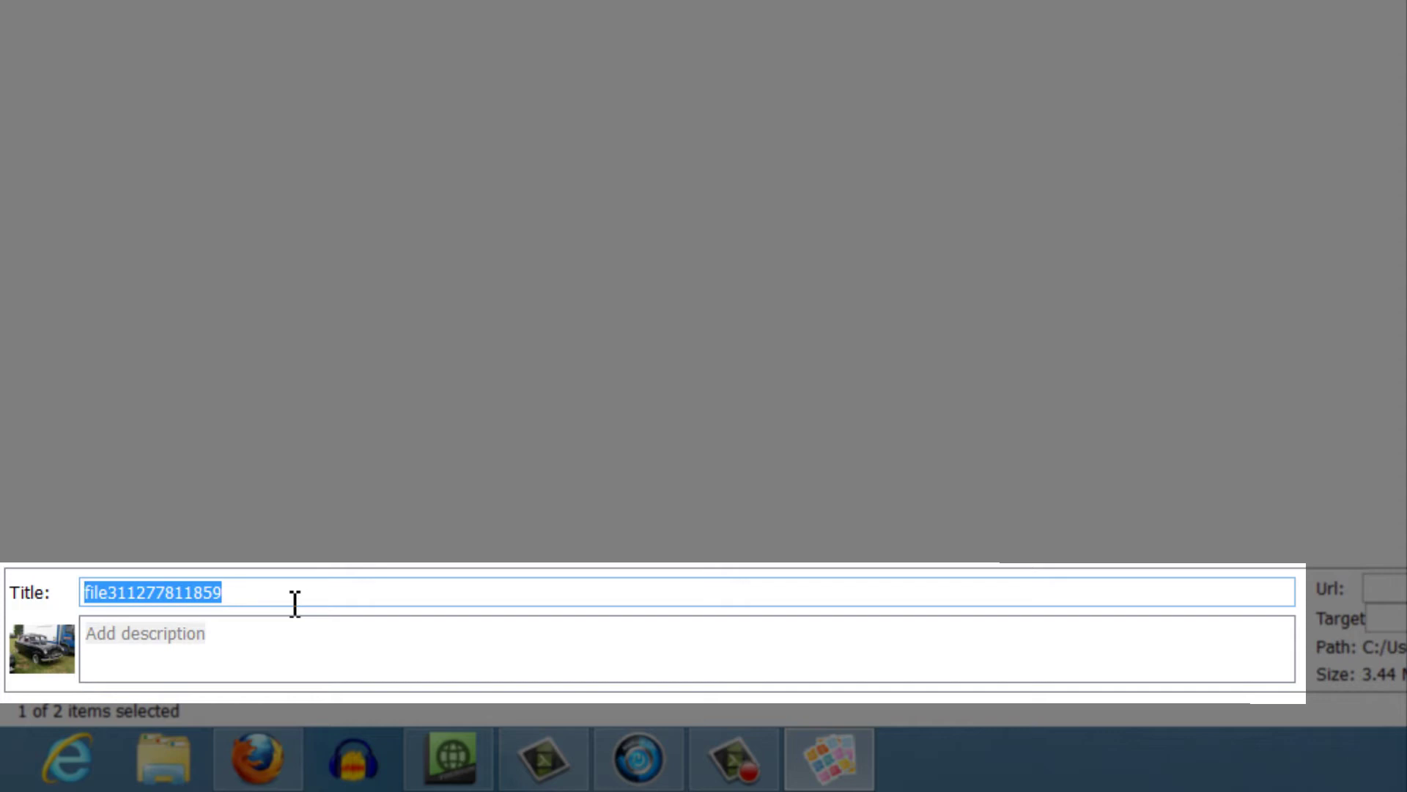
{"action": "type", "text": "This is"}
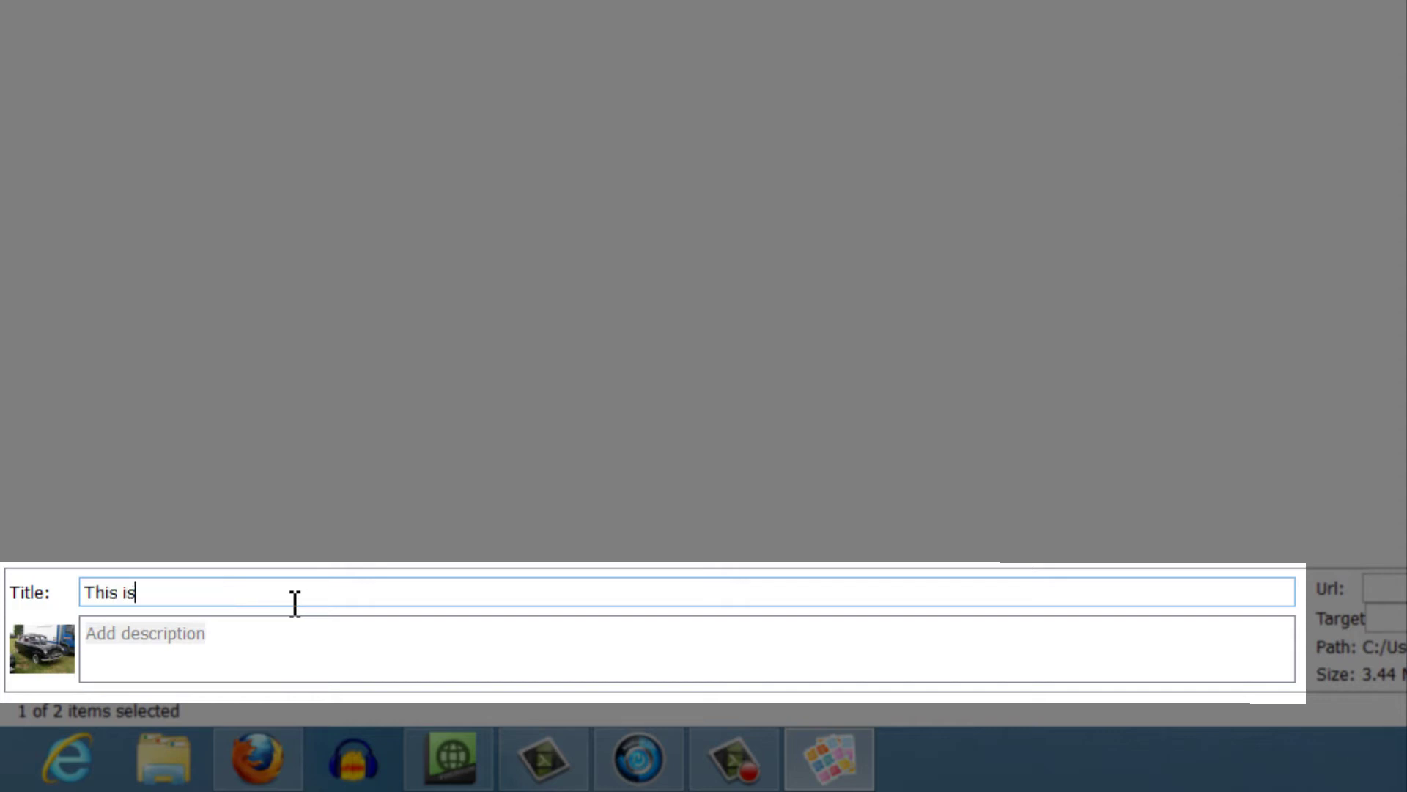
{"action": "type", "text": " the Classic "}
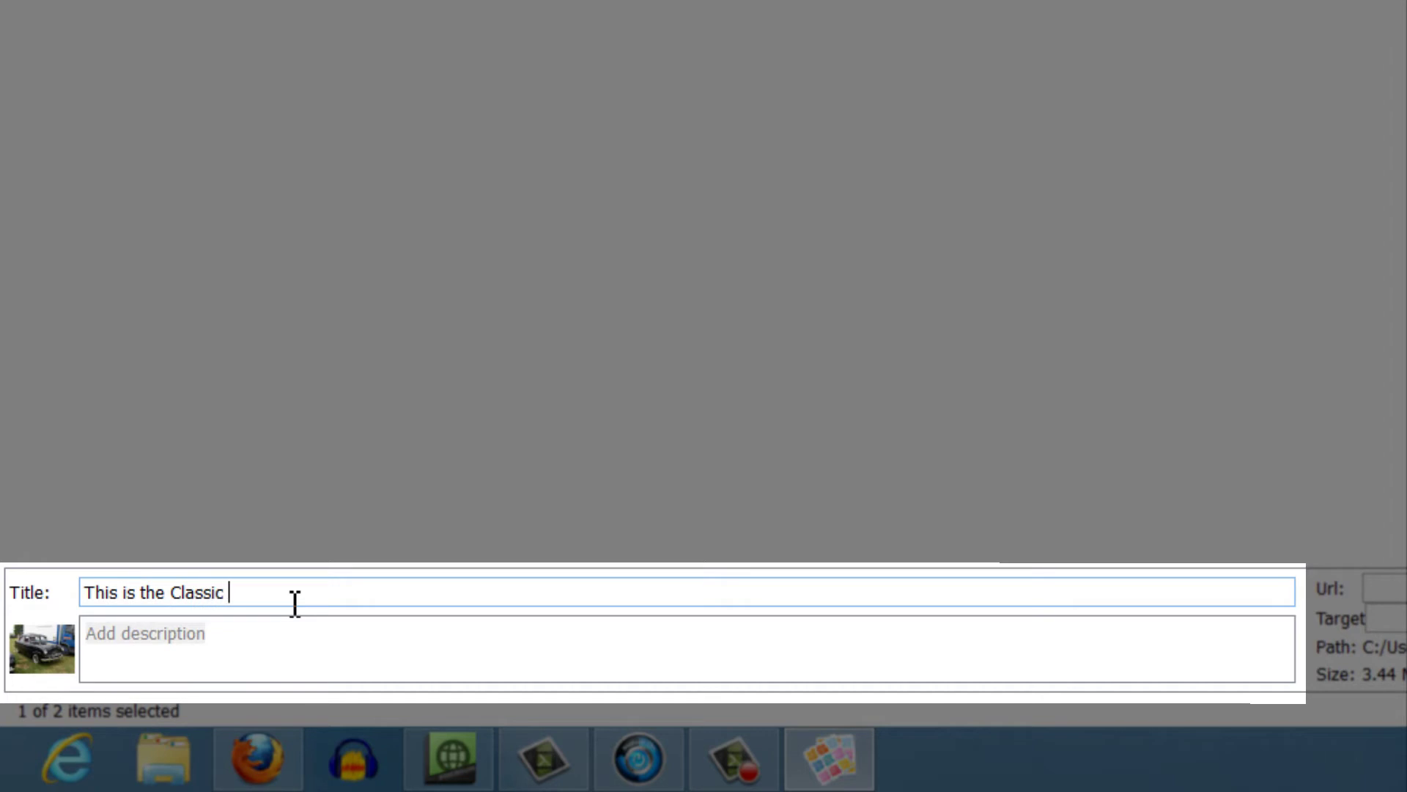
{"action": "type", "text": "black car"}
{"action": "left_click", "coordinate": [283, 623]}
{"action": "type", "text": "T"}
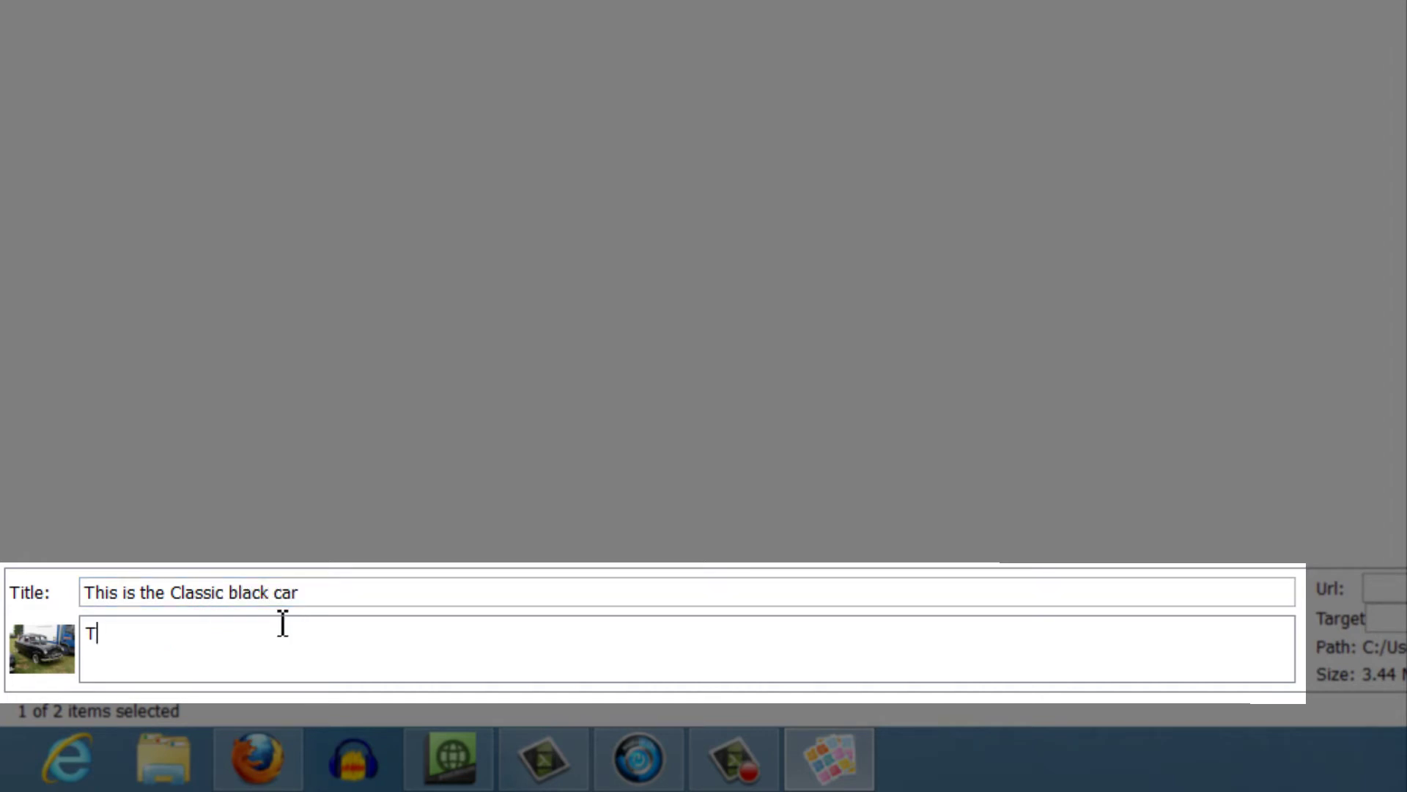
{"action": "type", "text": "he description for bl"}
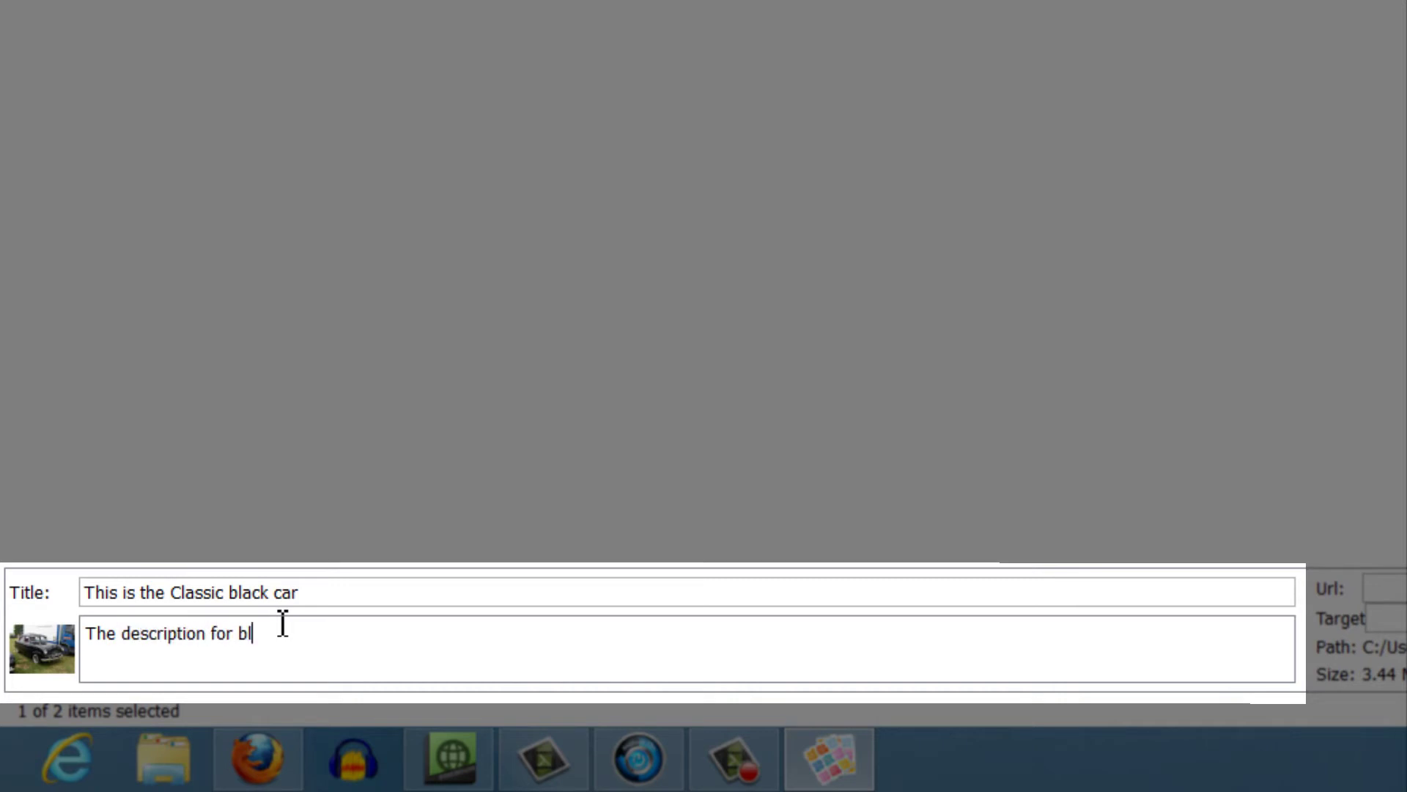
{"action": "type", "text": "ack classic car"}
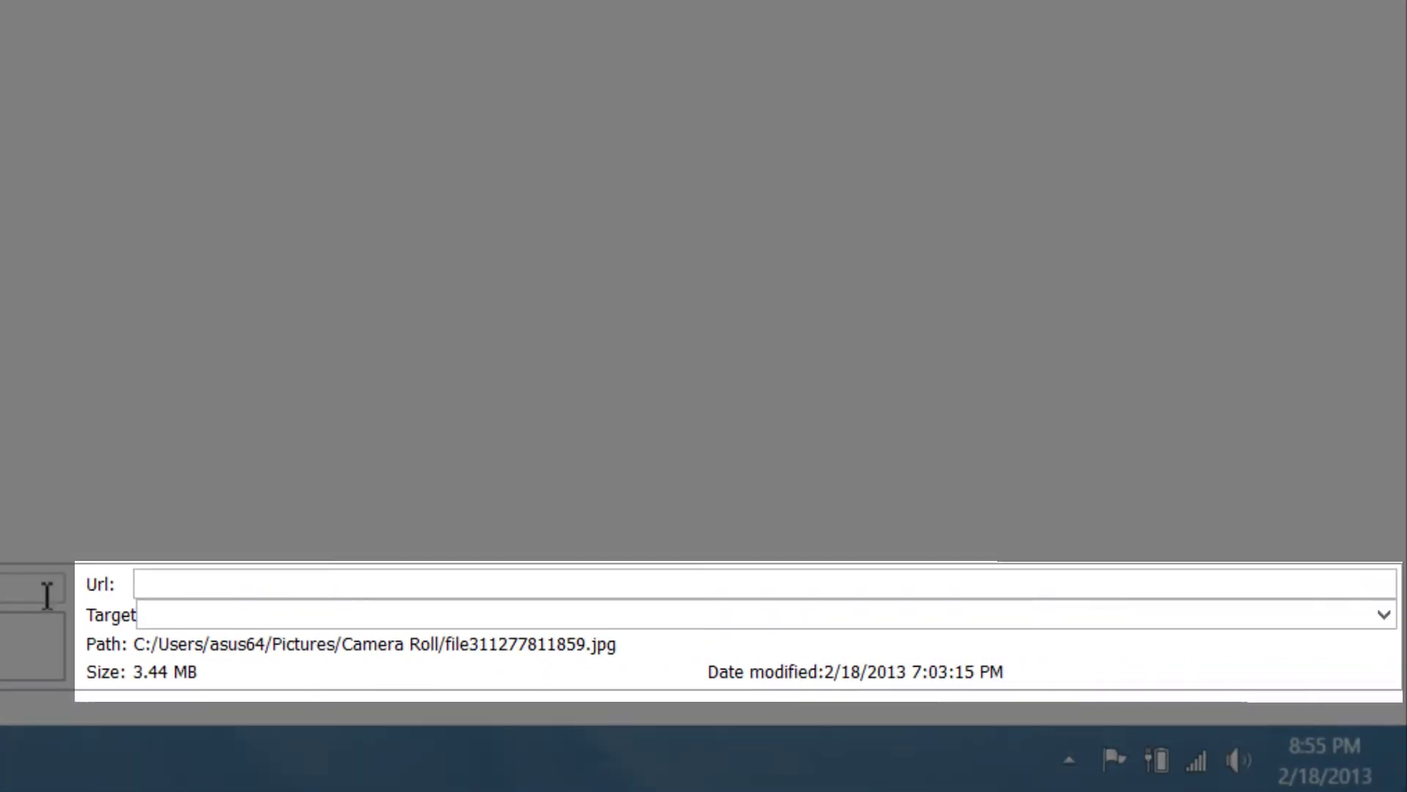
{"action": "type", "text": "http:/"}
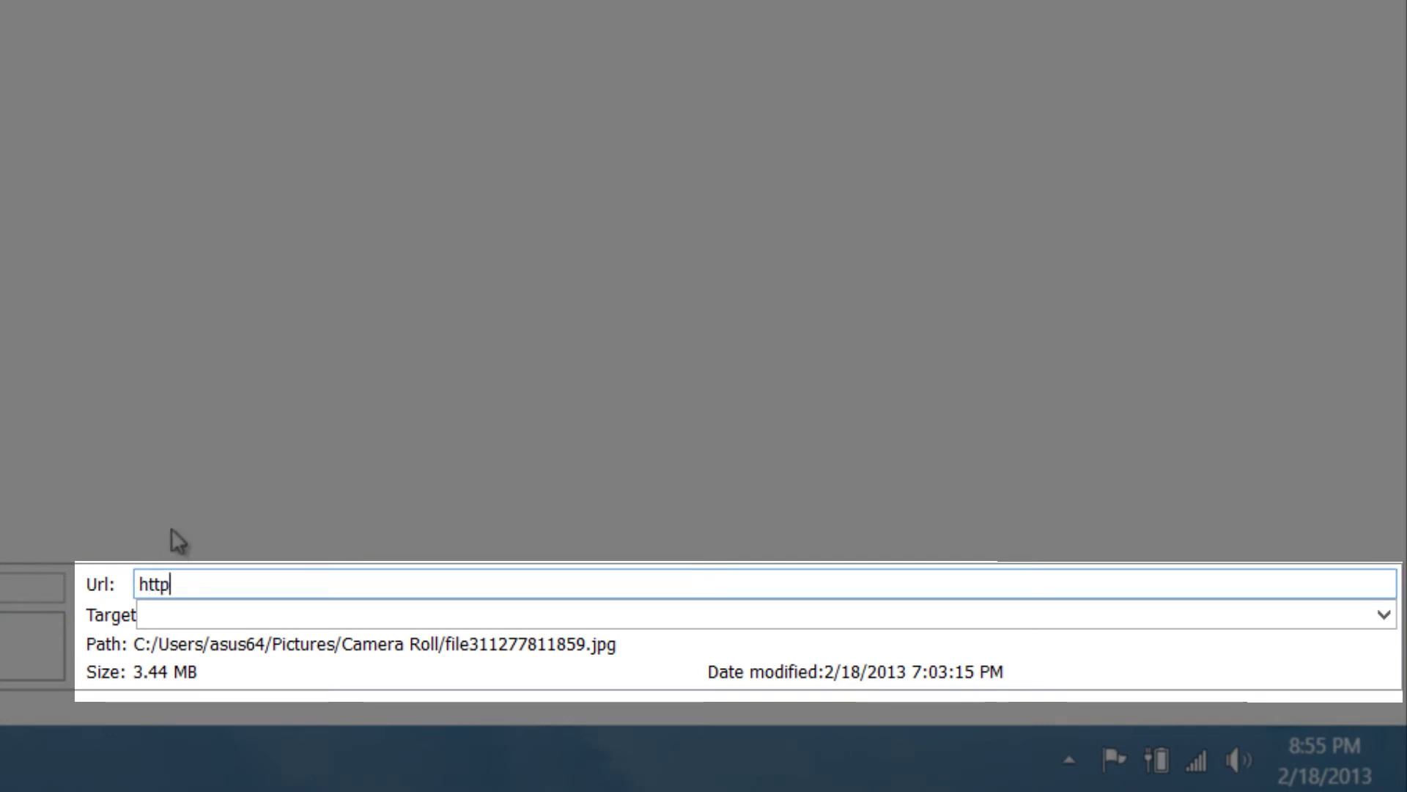
{"action": "type", "text": "/www.google.com"}
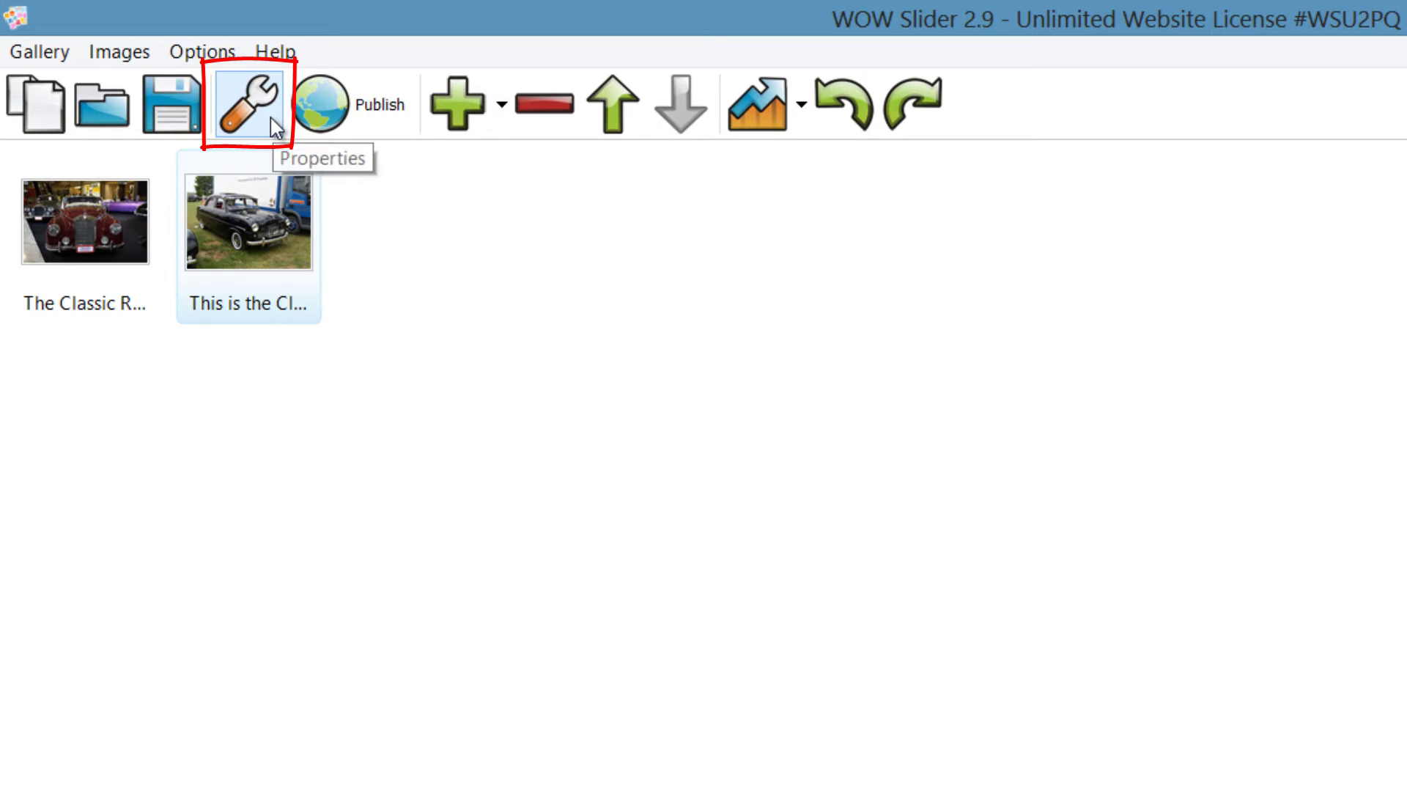
- Set the slider title to "The Car Show" in the general gallery properties
{"action": "left_click", "coordinate": [275, 128]}
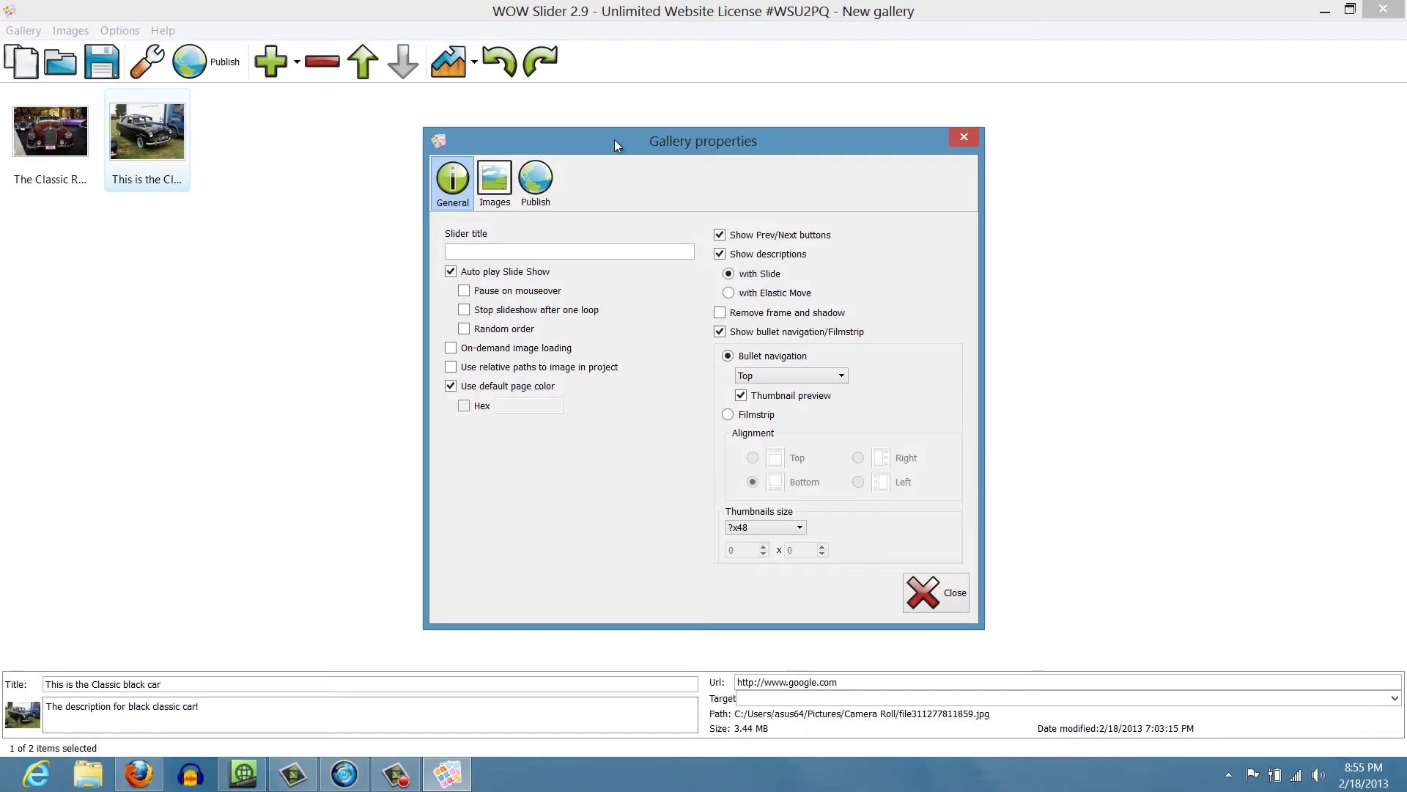
{"action": "left_click_drag", "start_coordinate": [626, 143], "coordinate": [596, 144]}
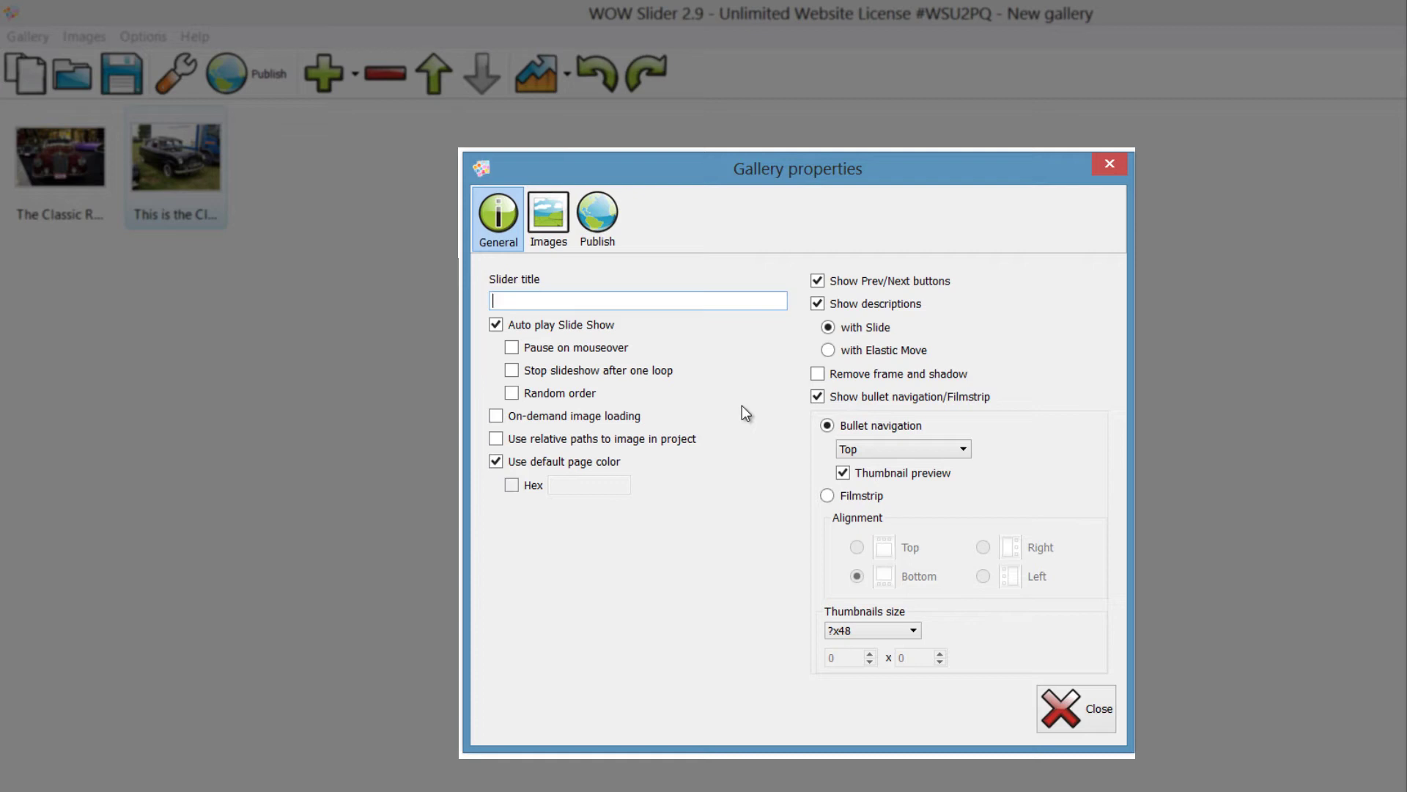
{"action": "type", "text": "The Car Show"}
- Preview slider templates such as Terse, Elemental, Numeric, Noir and Block in the gallery's image properties, and reselect Quiet
{"action": "left_click", "coordinate": [552, 218]}
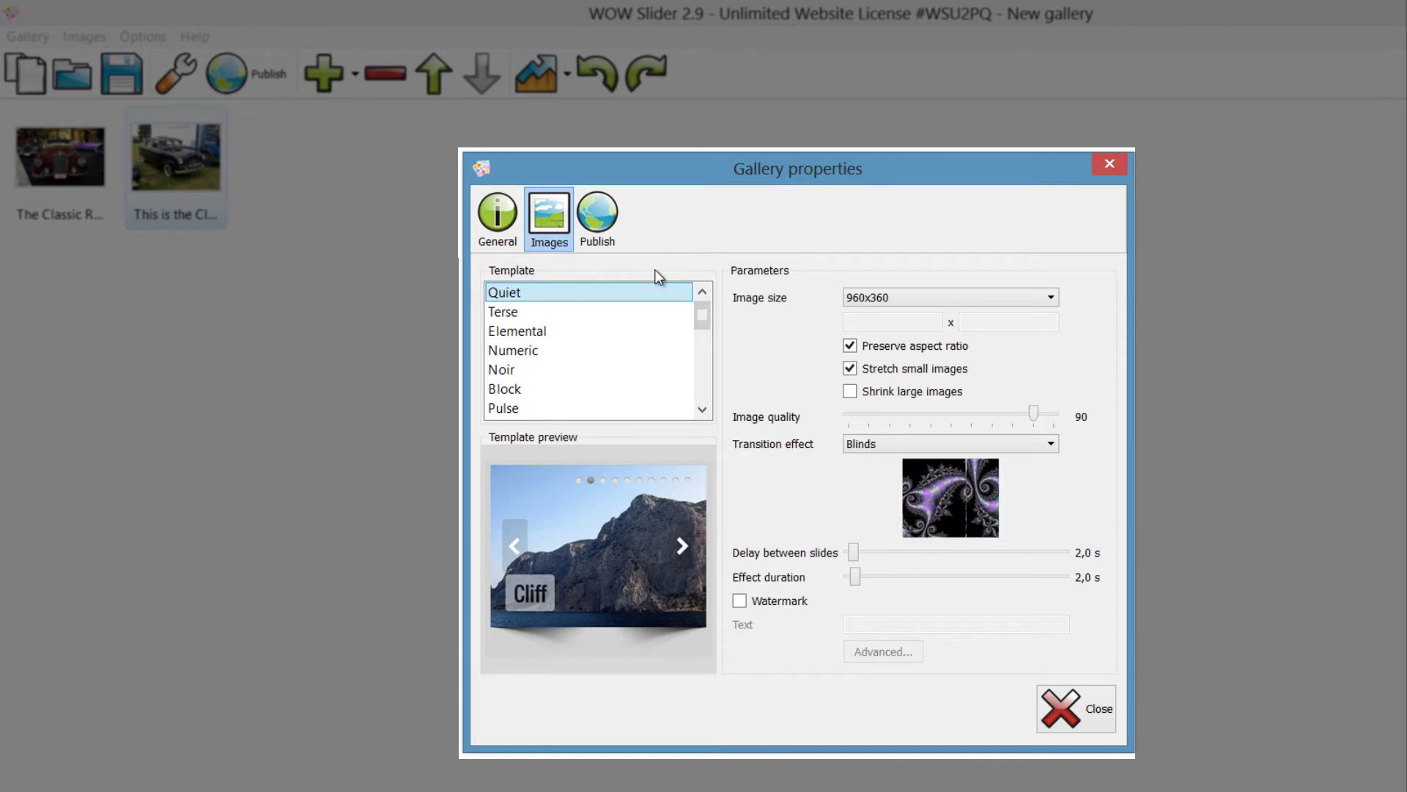
{"action": "left_click", "coordinate": [582, 310]}
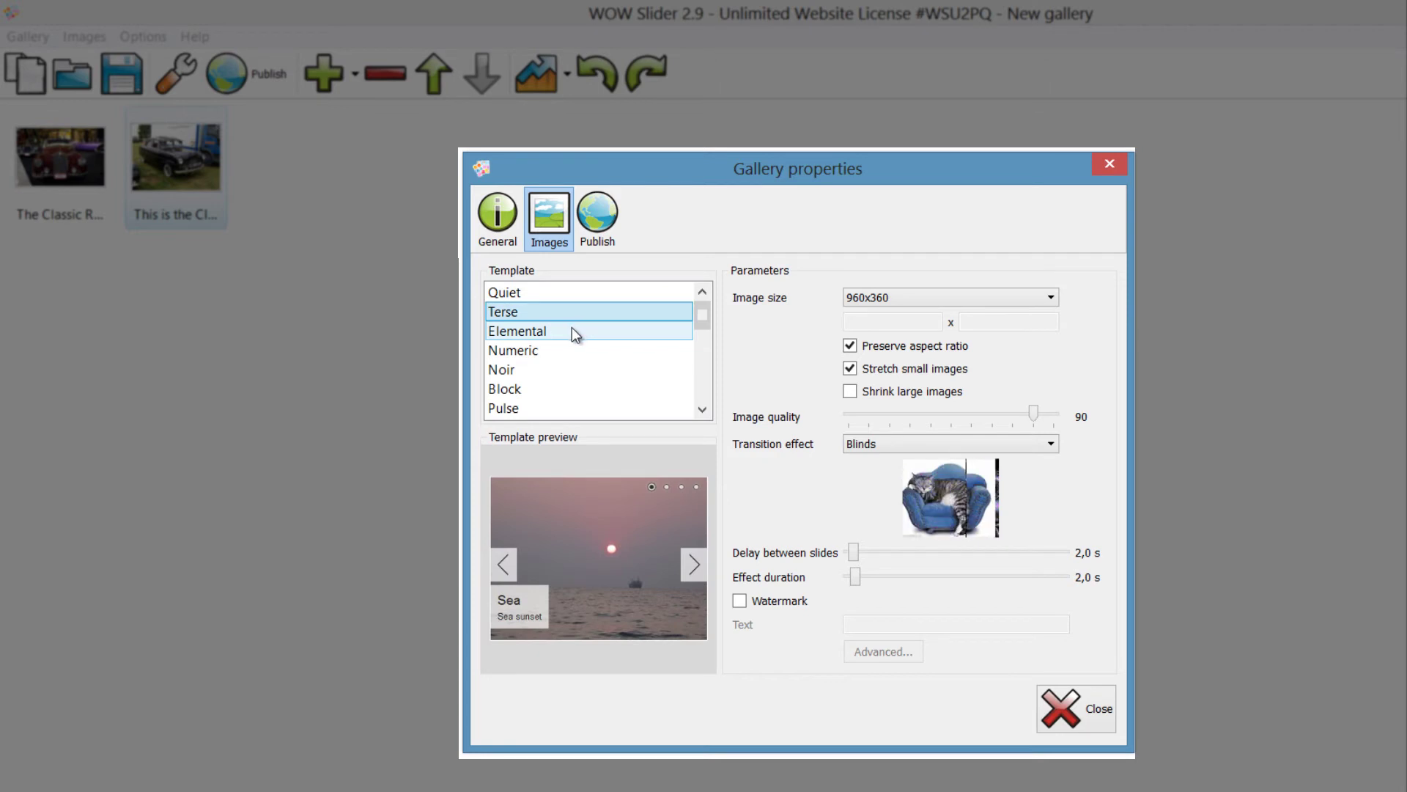
{"action": "left_click", "coordinate": [572, 329]}
{"action": "left_click", "coordinate": [560, 353]}
{"action": "left_click", "coordinate": [547, 377]}
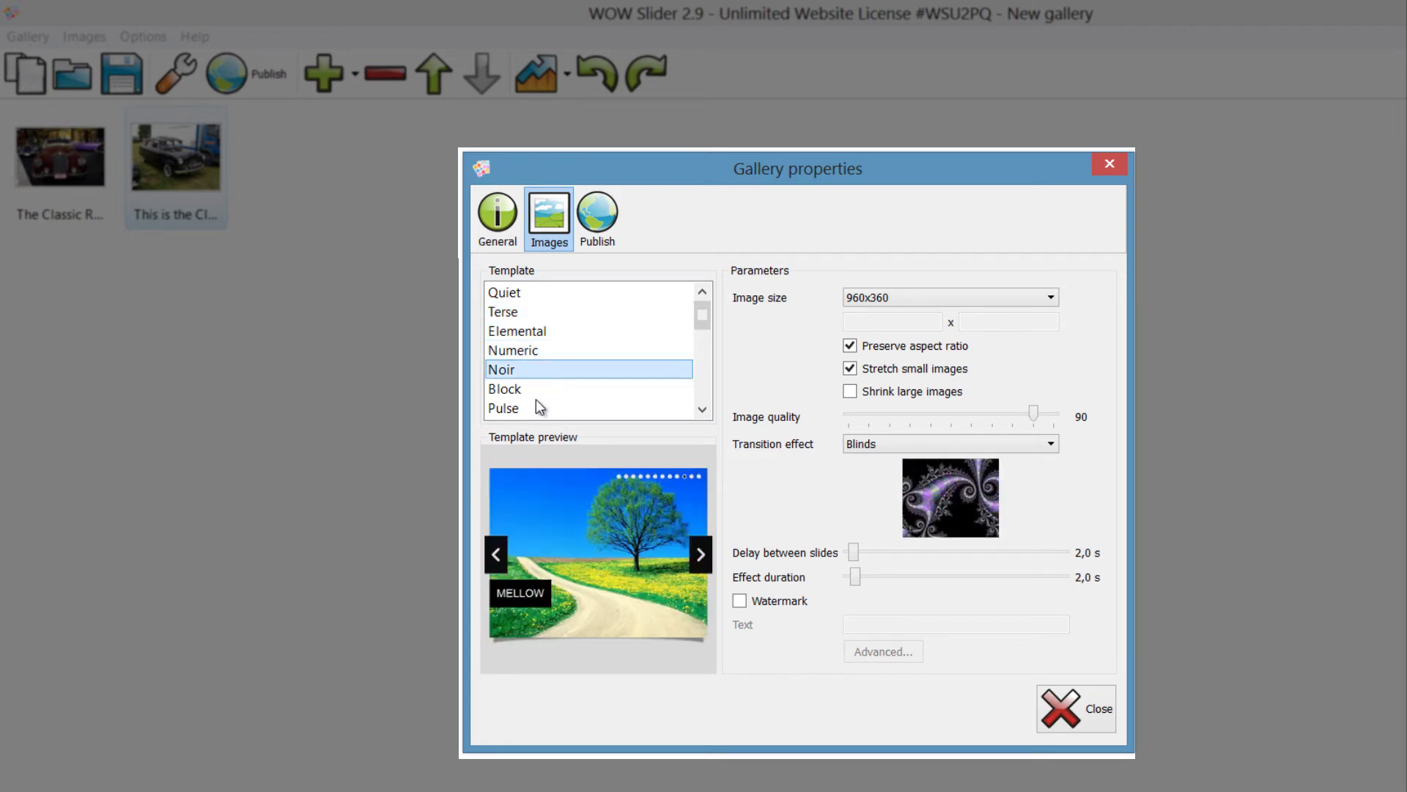
{"action": "left_click", "coordinate": [535, 400]}
{"action": "left_click", "coordinate": [531, 392]}
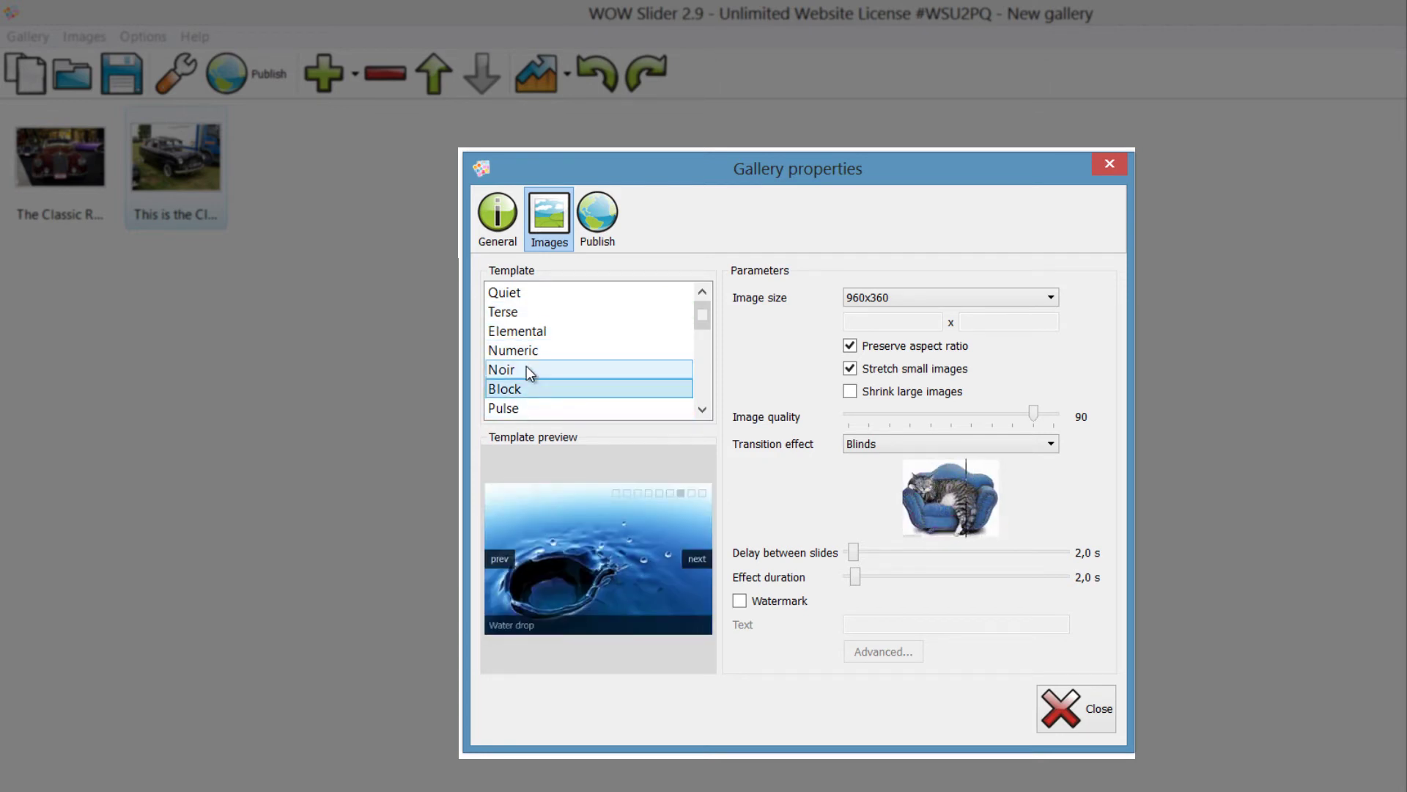
{"action": "left_click", "coordinate": [527, 368]}
{"action": "left_click", "coordinate": [537, 351]}
{"action": "left_click", "coordinate": [548, 332]}
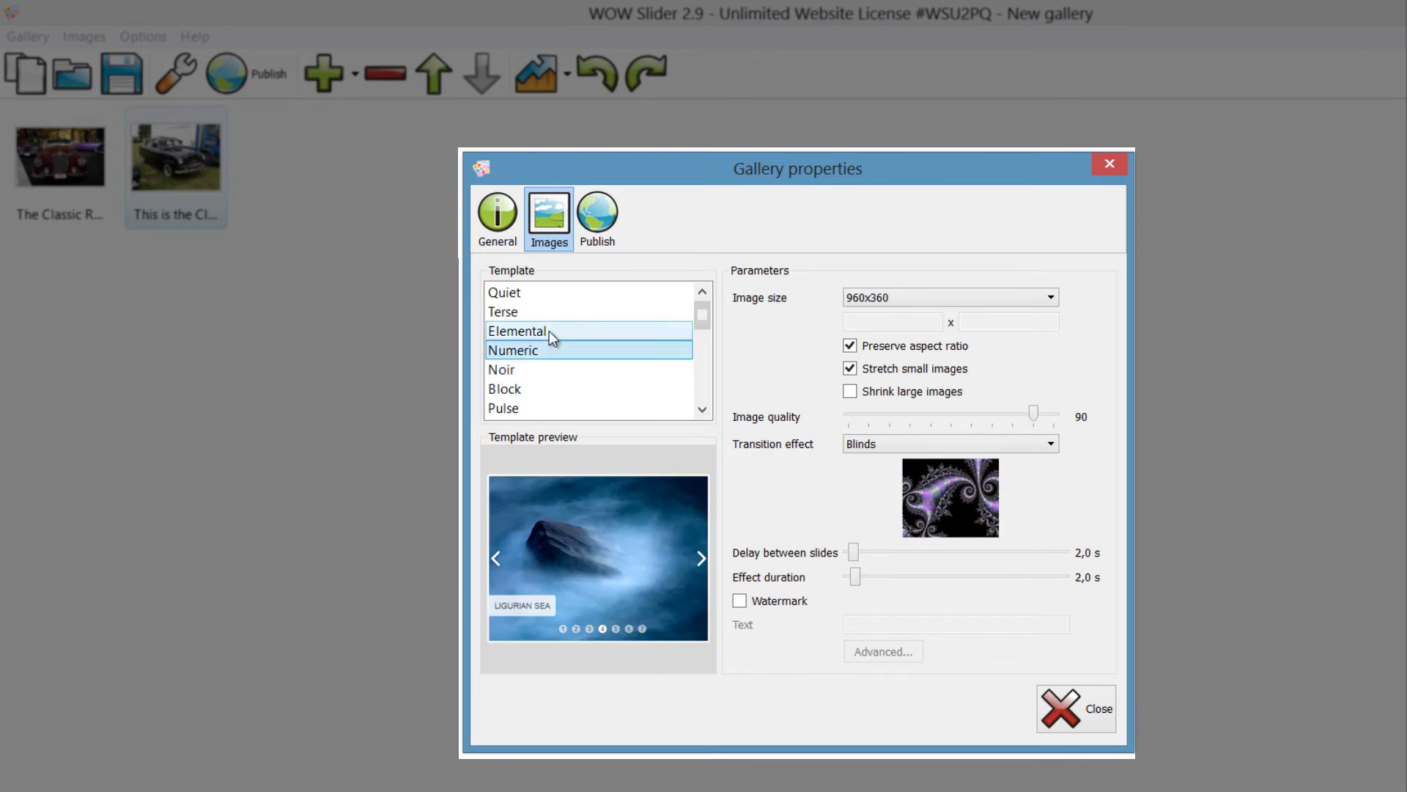
{"action": "left_click", "coordinate": [551, 310]}
{"action": "left_click", "coordinate": [544, 297]}
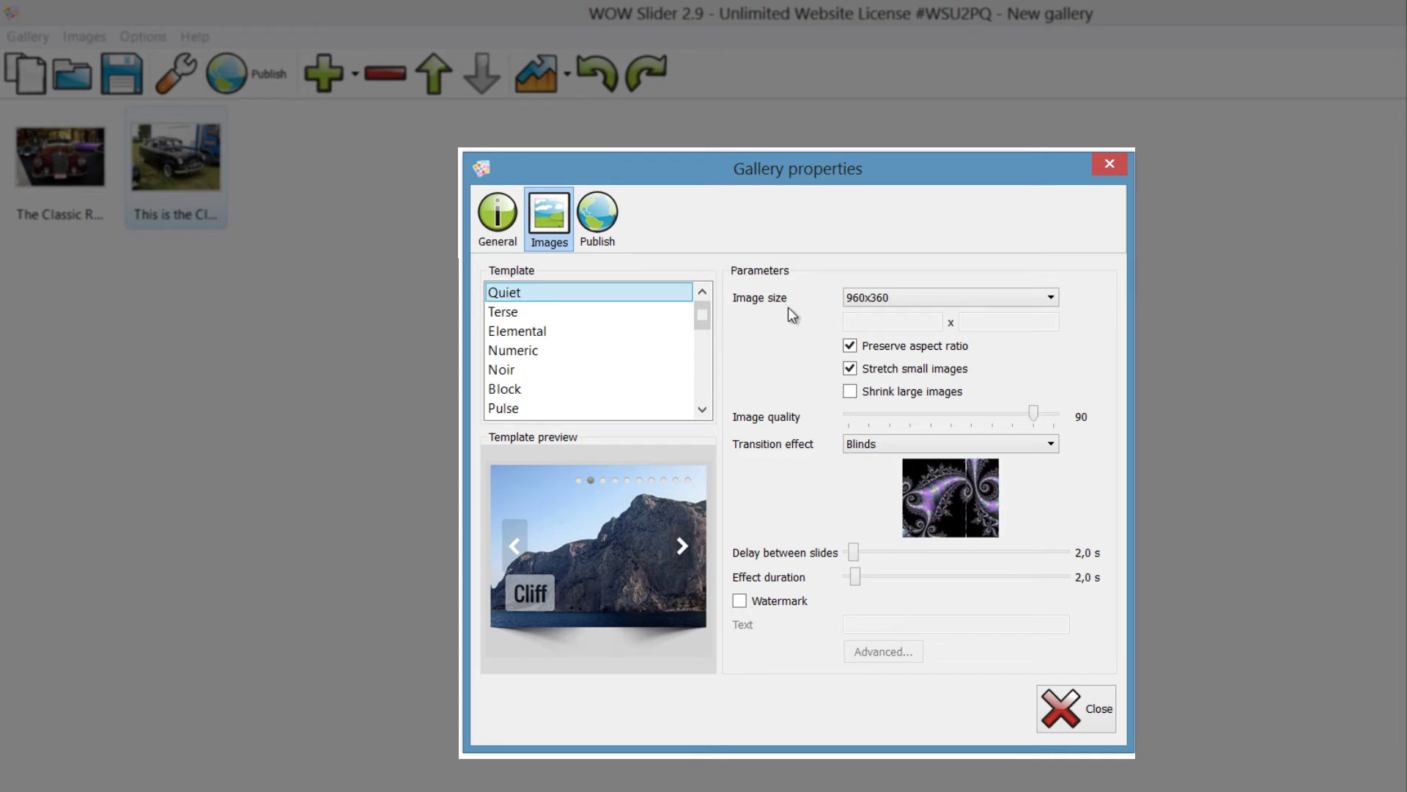
- Browse the image size presets, try Custom size and reselect 960x360
{"action": "left_click", "coordinate": [1021, 299]}
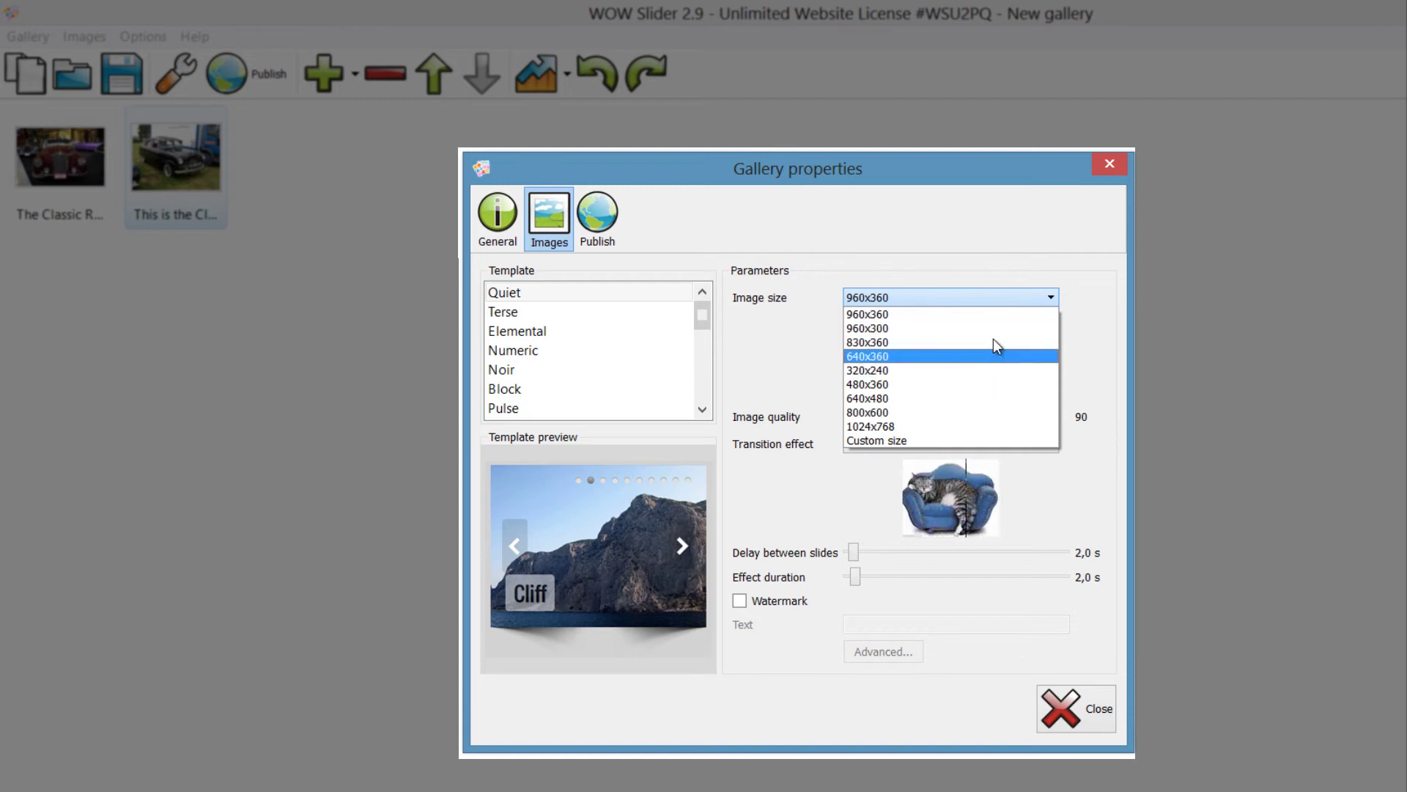
{"action": "left_click", "coordinate": [1019, 282]}
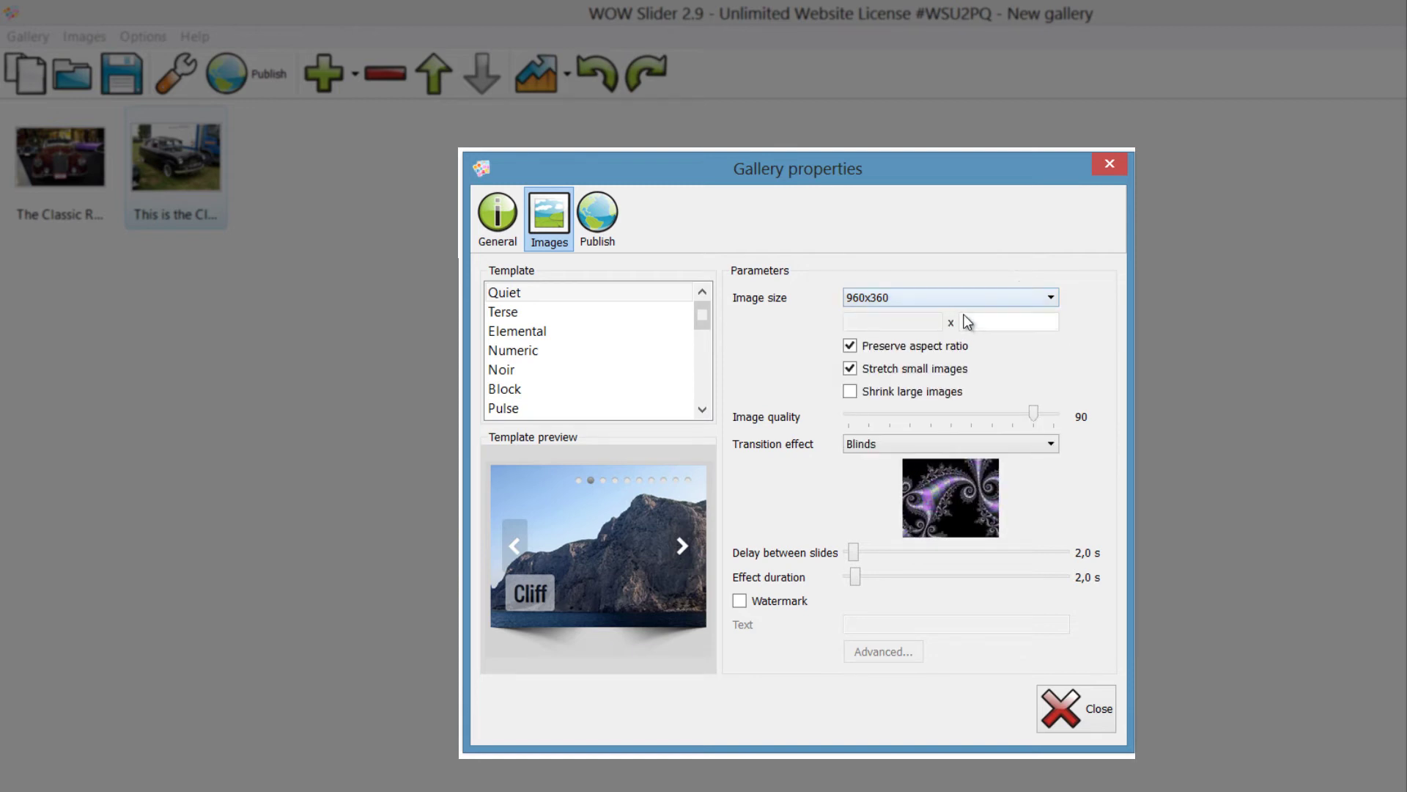
{"action": "left_click", "coordinate": [1010, 293]}
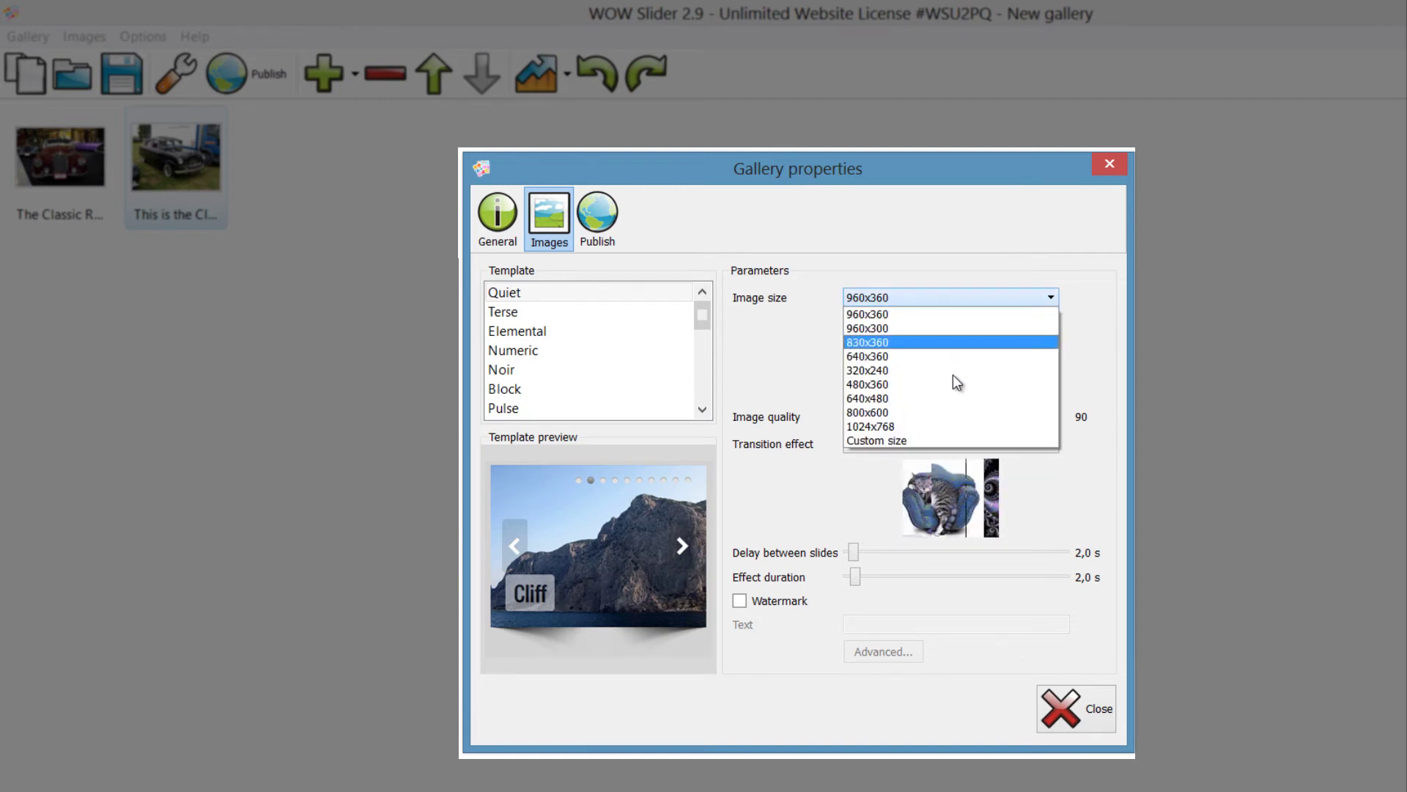
{"action": "left_click", "coordinate": [936, 438]}
{"action": "left_click", "coordinate": [984, 299]}
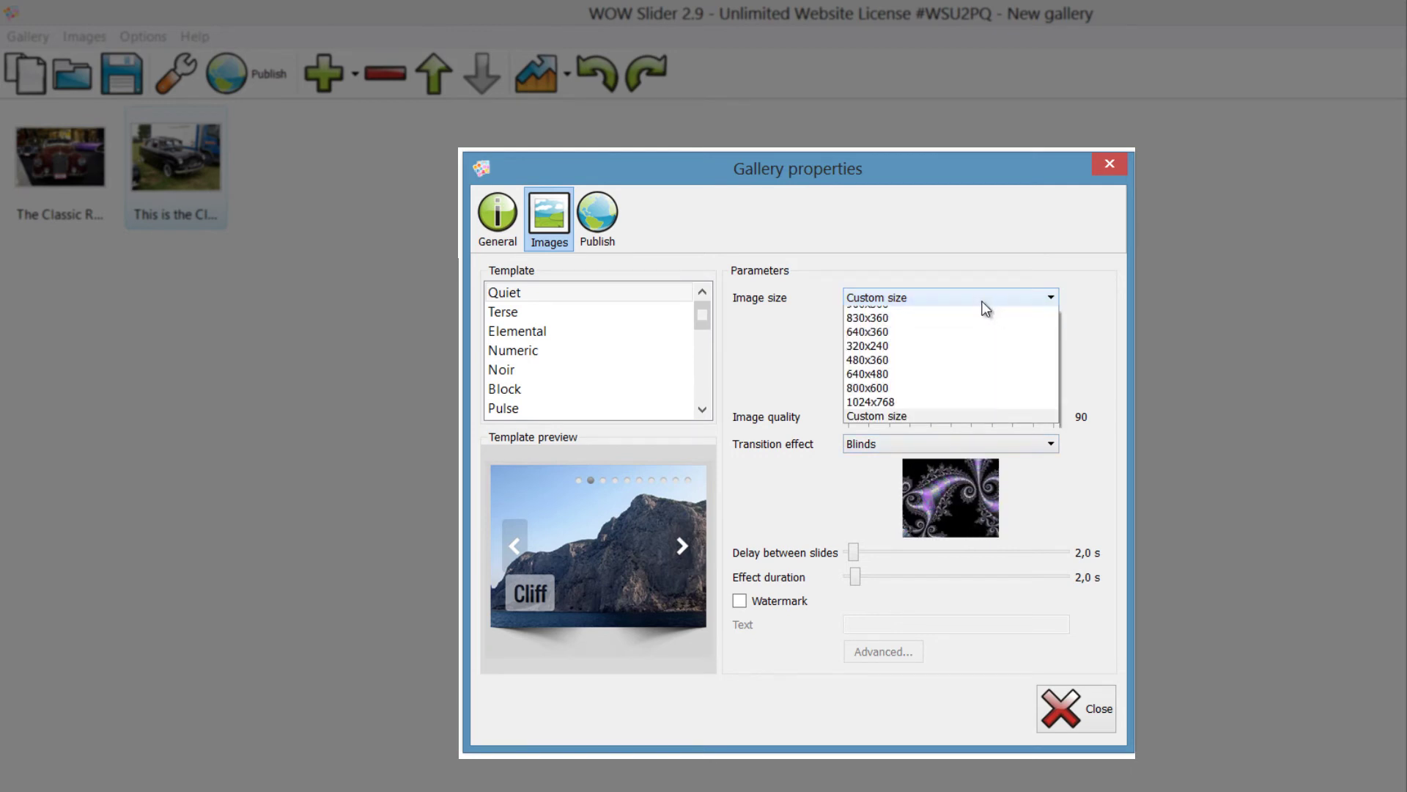
{"action": "left_click", "coordinate": [971, 313]}
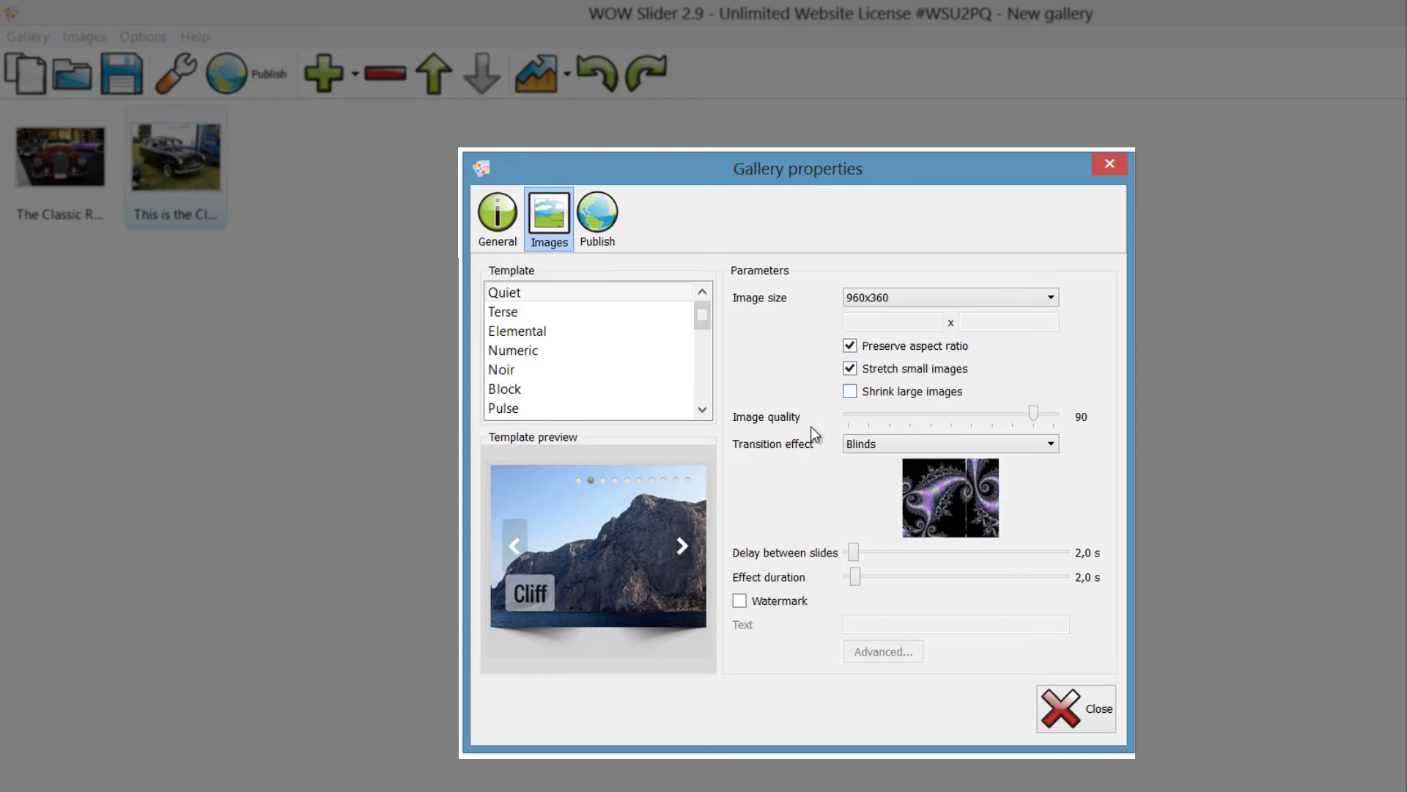
- Set the image quality to 100 and the transition effect to Blur, and close the gallery properties after reviewing the publishing settings
{"action": "left_click_drag", "start_coordinate": [1034, 414], "coordinate": [1087, 418]}
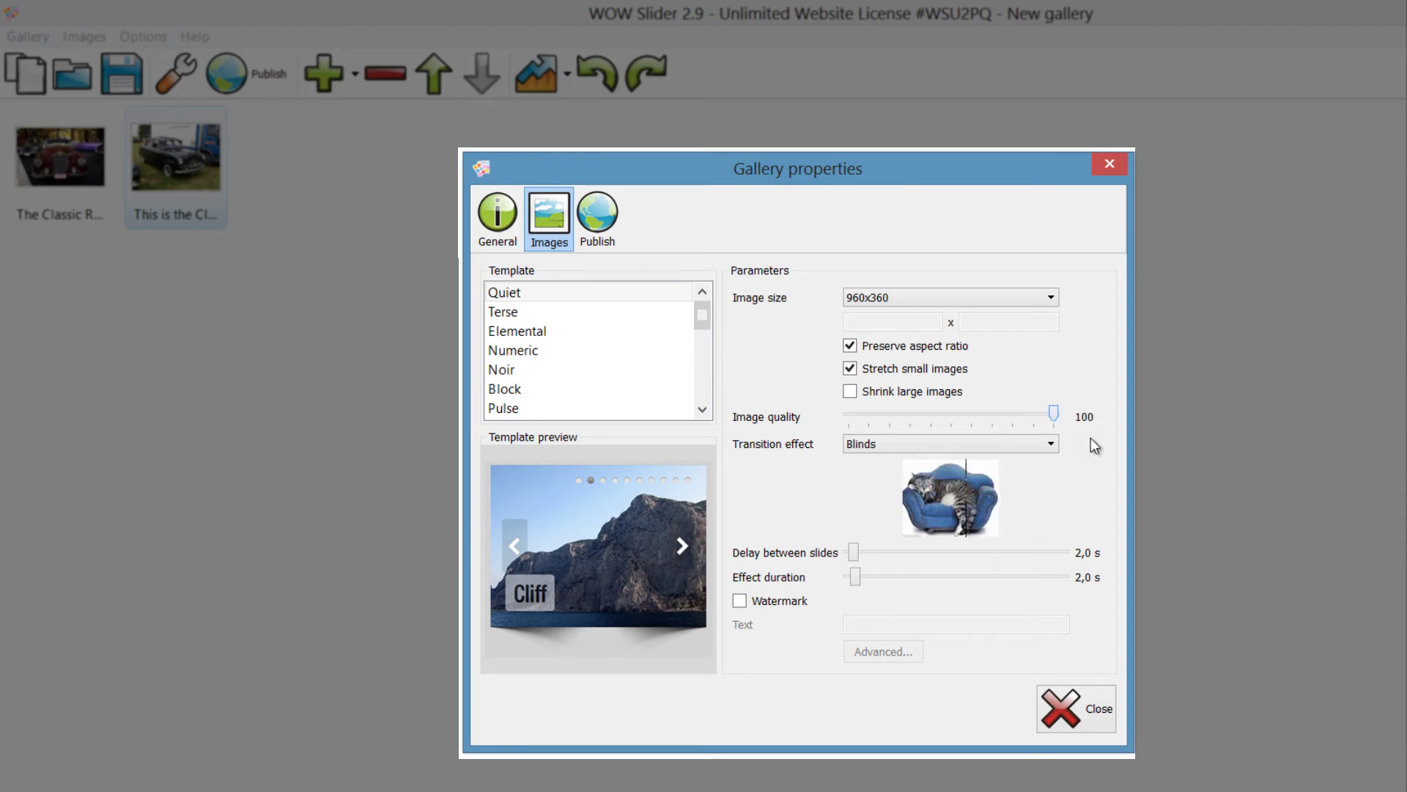
{"action": "left_click", "coordinate": [1051, 443]}
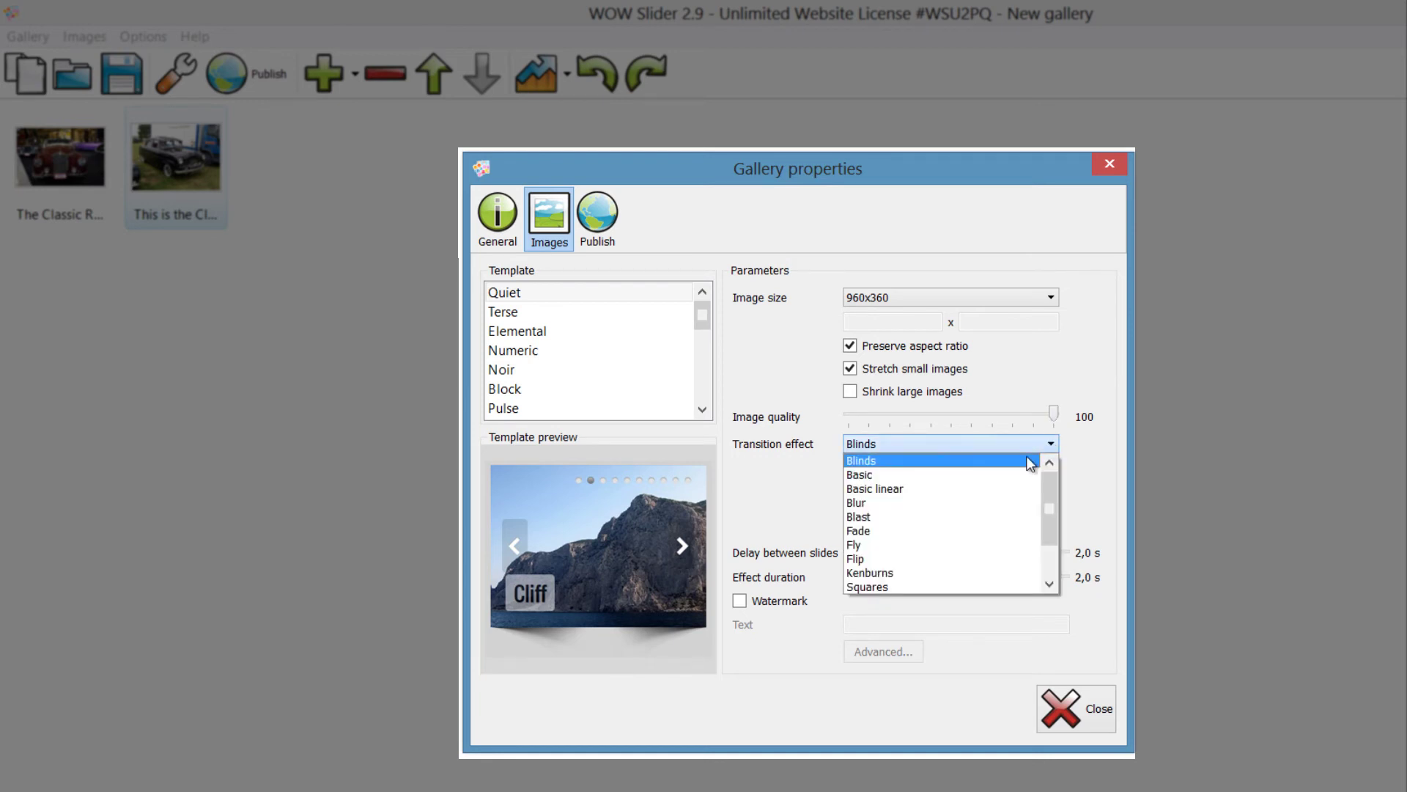
{"action": "left_click", "coordinate": [974, 503]}
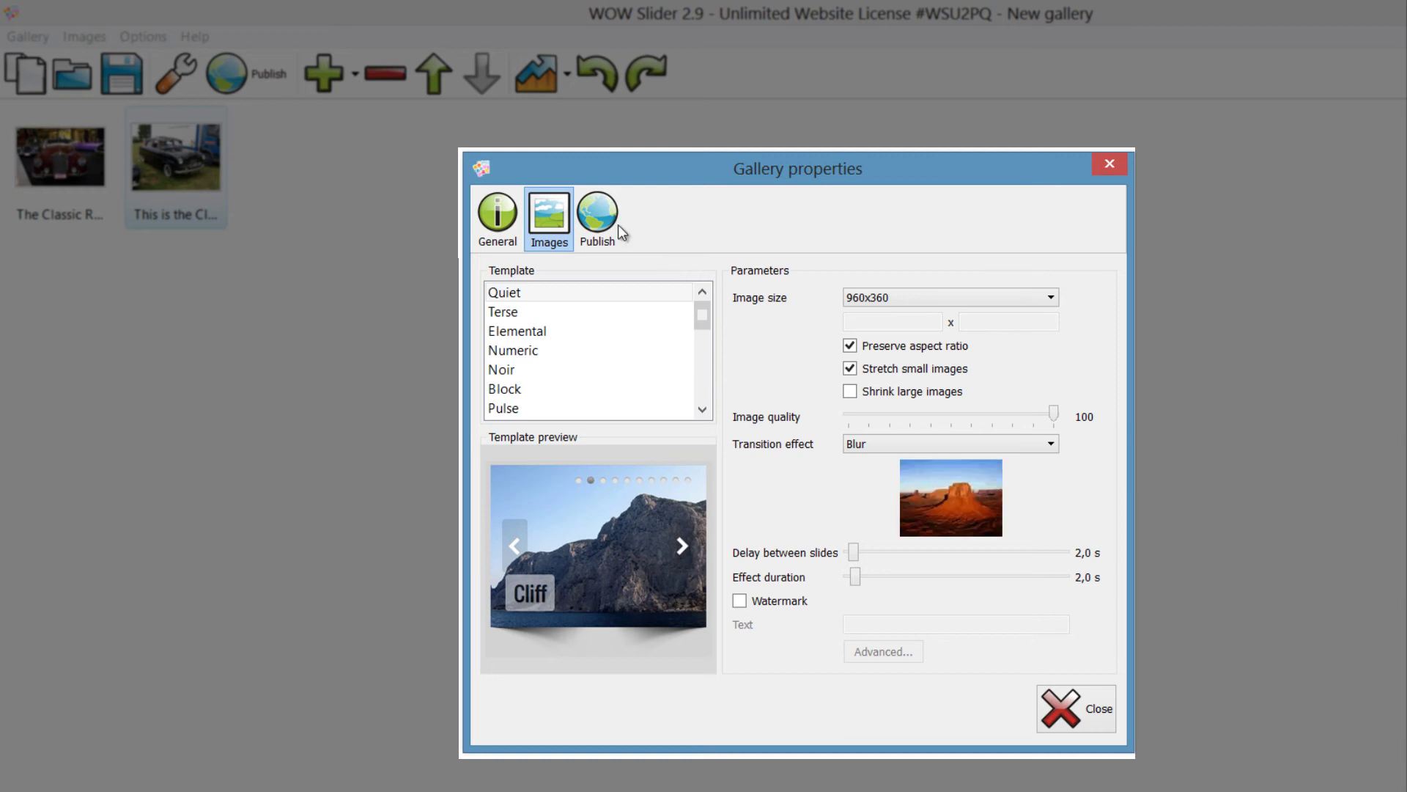
{"action": "left_click", "coordinate": [598, 216]}
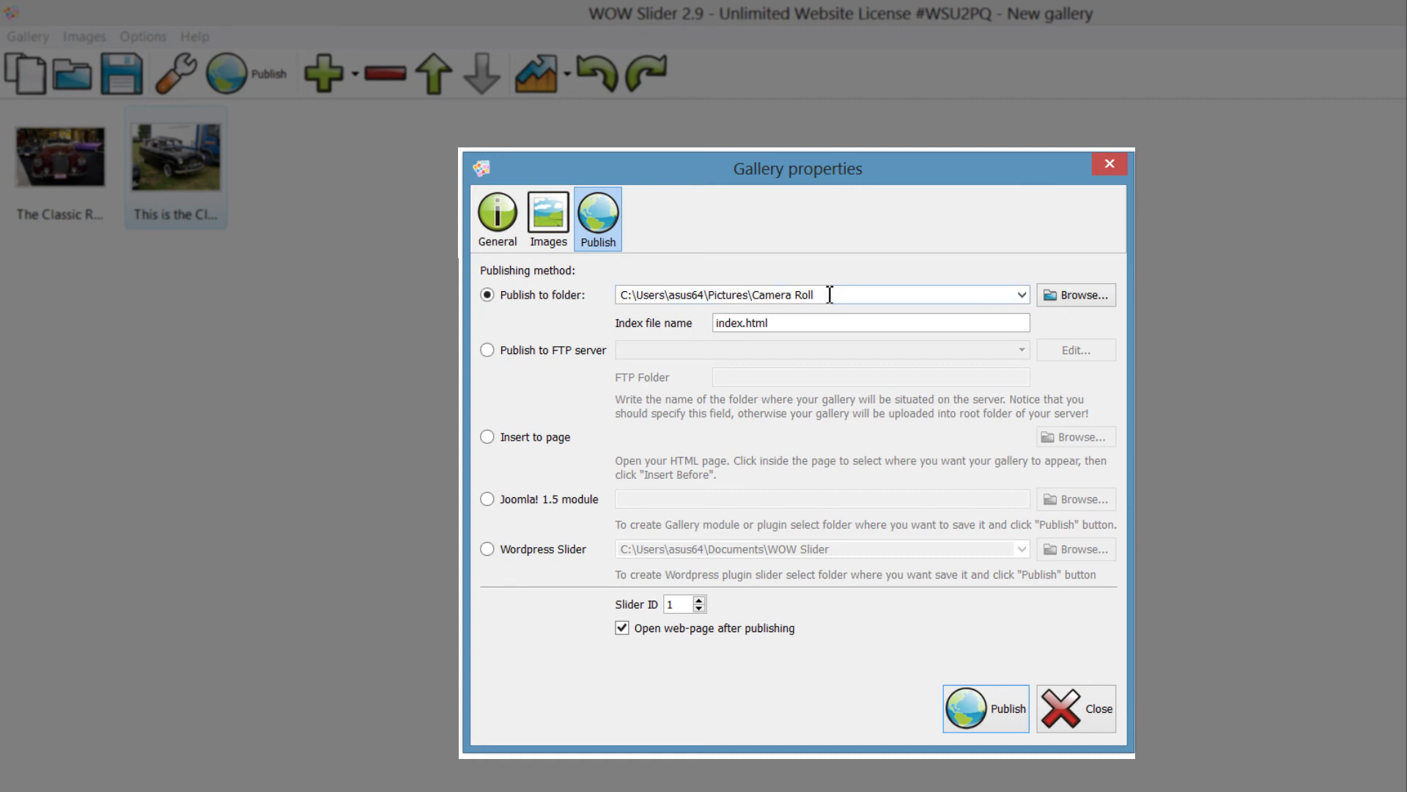
{"action": "left_click", "coordinate": [1058, 714]}
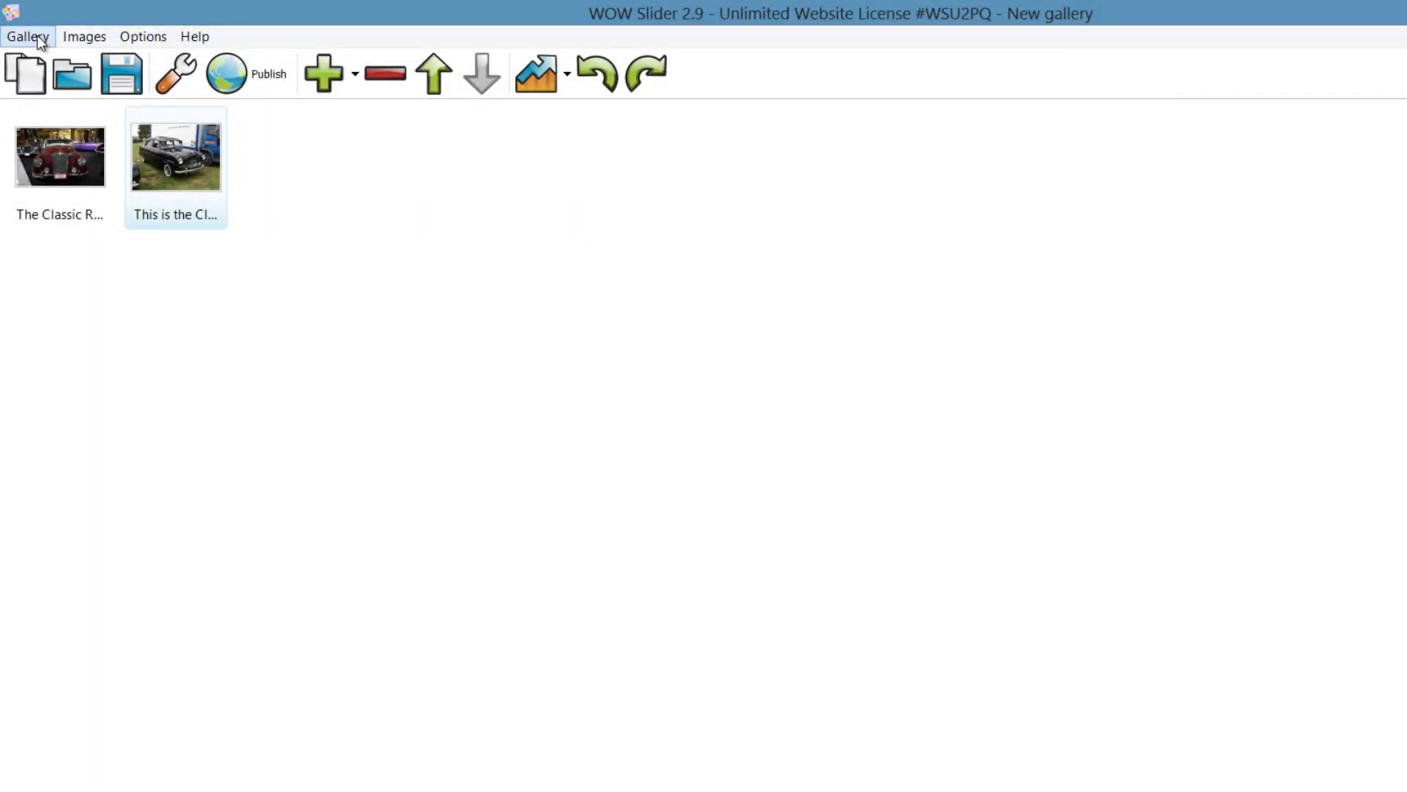
- Save the gallery as "the car show" in the Pictures library and close the program
{"action": "left_click", "coordinate": [37, 38]}
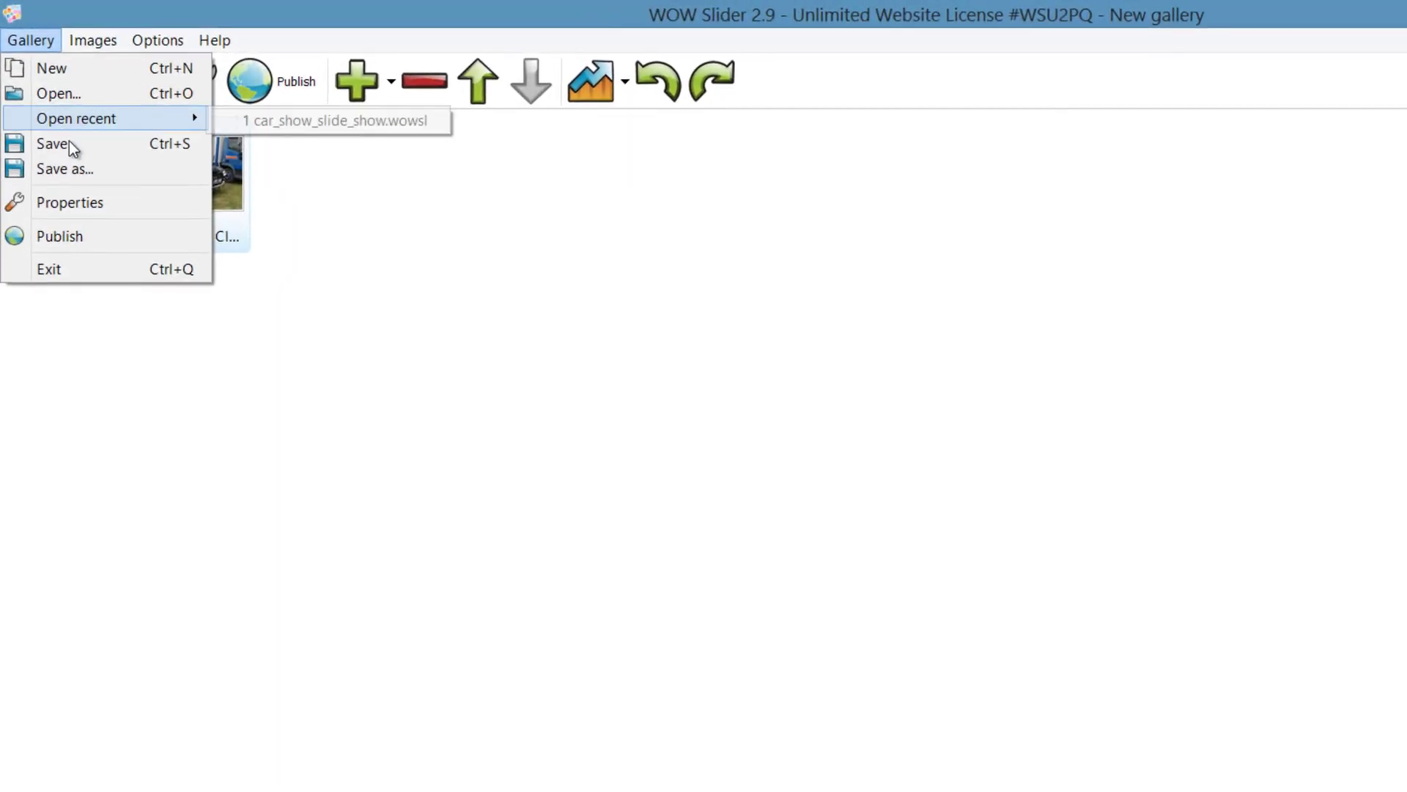
{"action": "left_click", "coordinate": [96, 169]}
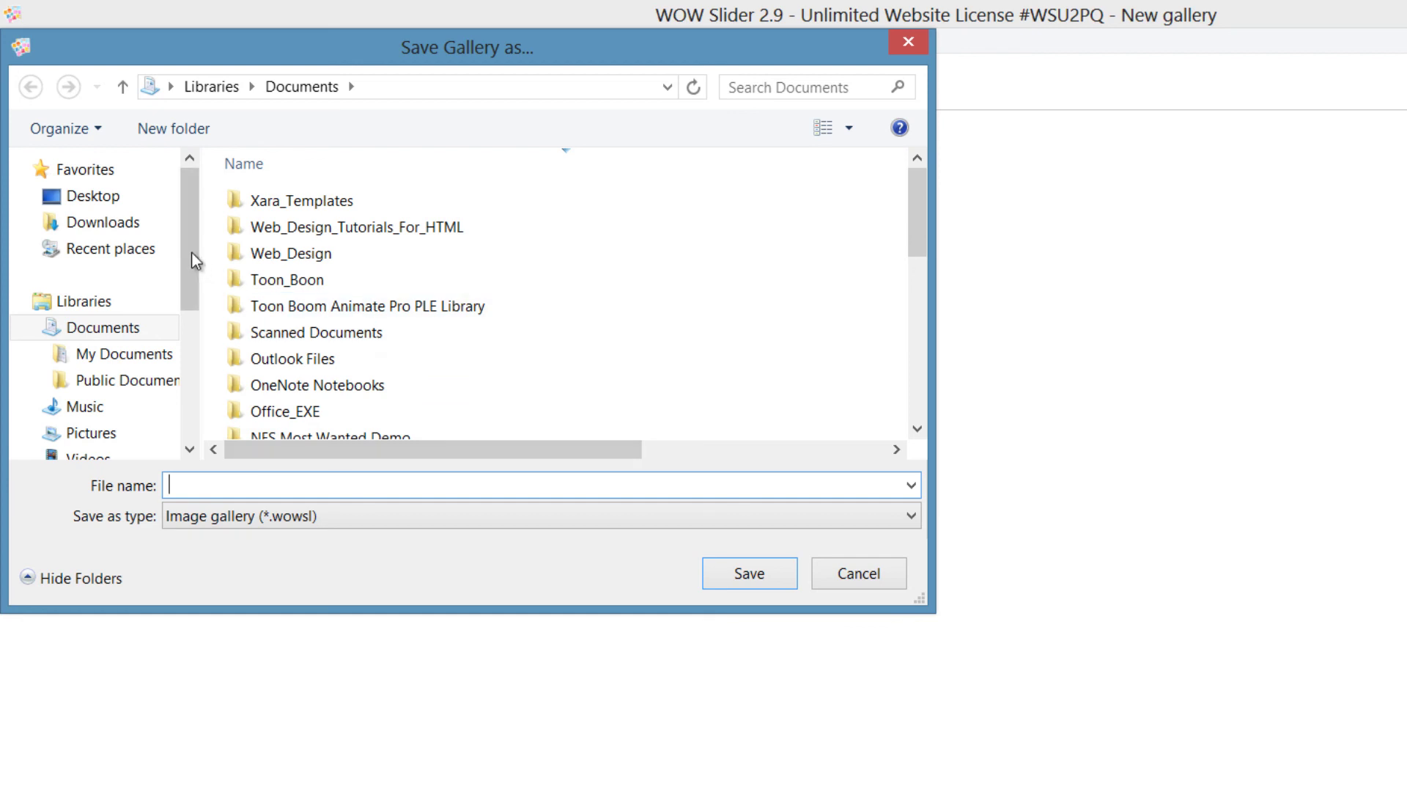
{"action": "scroll", "coordinate": [191, 287], "scroll_direction": "down", "scroll_amount": 2}
{"action": "scroll", "coordinate": [192, 287], "scroll_direction": "down", "scroll_amount": 1}
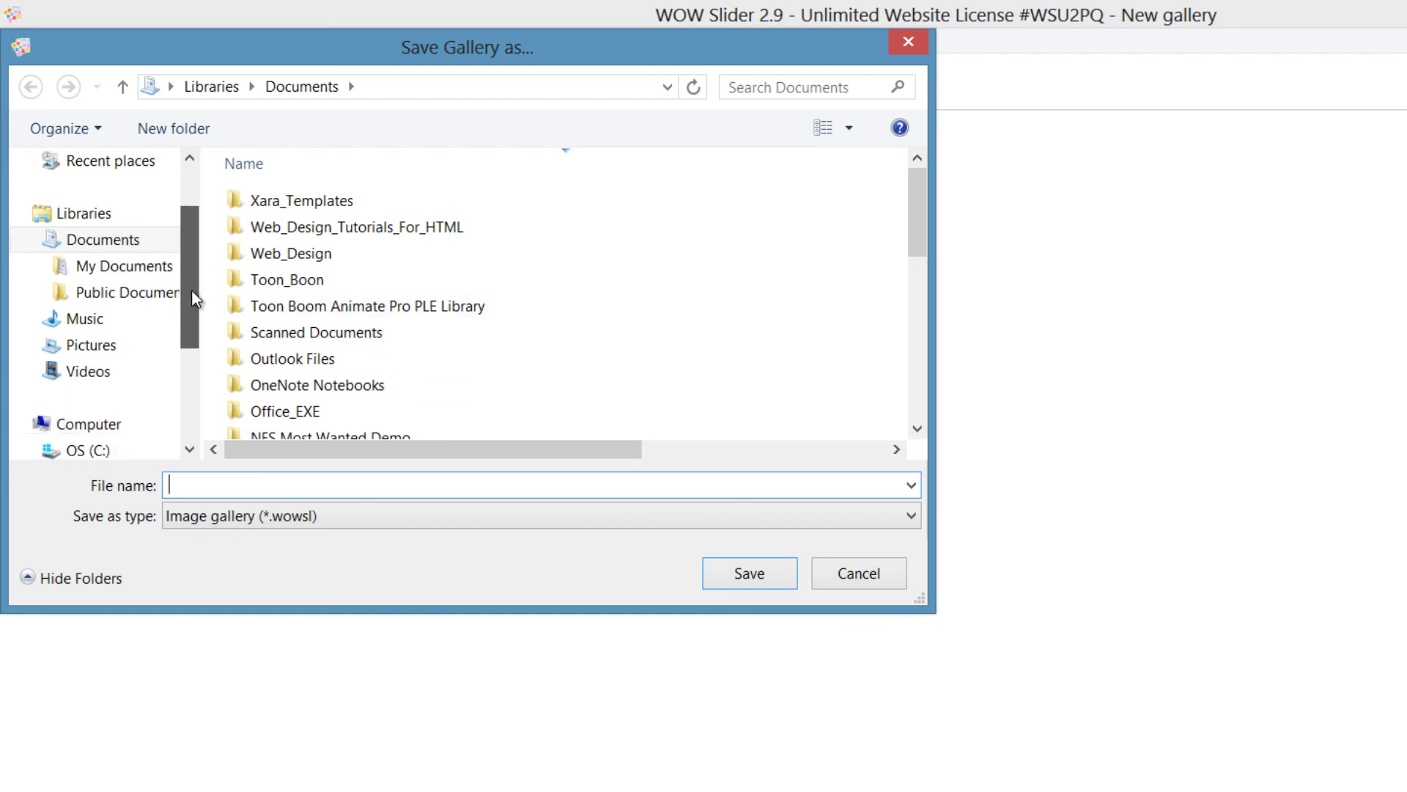
{"action": "left_click", "coordinate": [120, 346]}
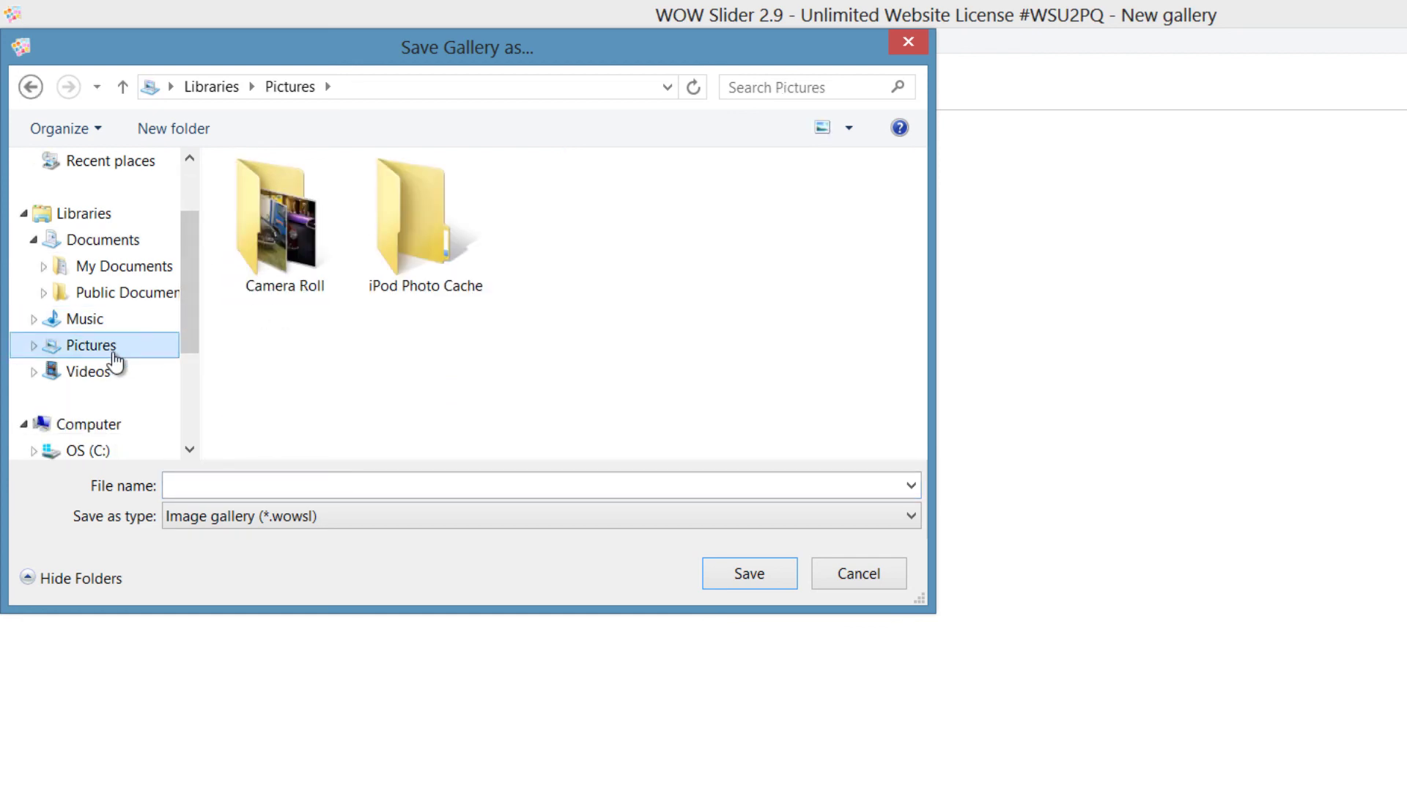
{"action": "left_click", "coordinate": [302, 485]}
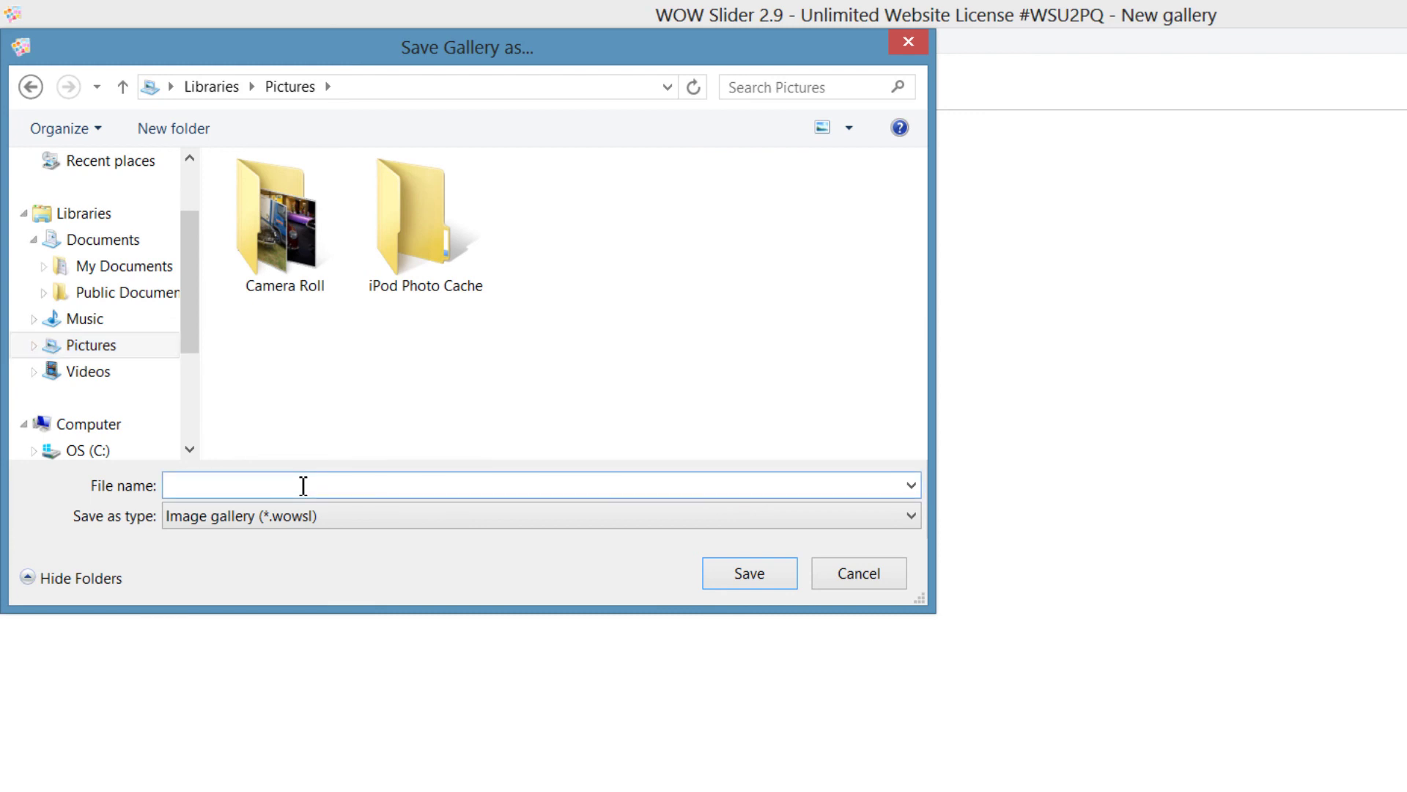
{"action": "type", "text": "the care"}
{"action": "key", "text": "BackSpace"}
{"action": "type", "text": "show"}
{"action": "left_click", "coordinate": [724, 583]}
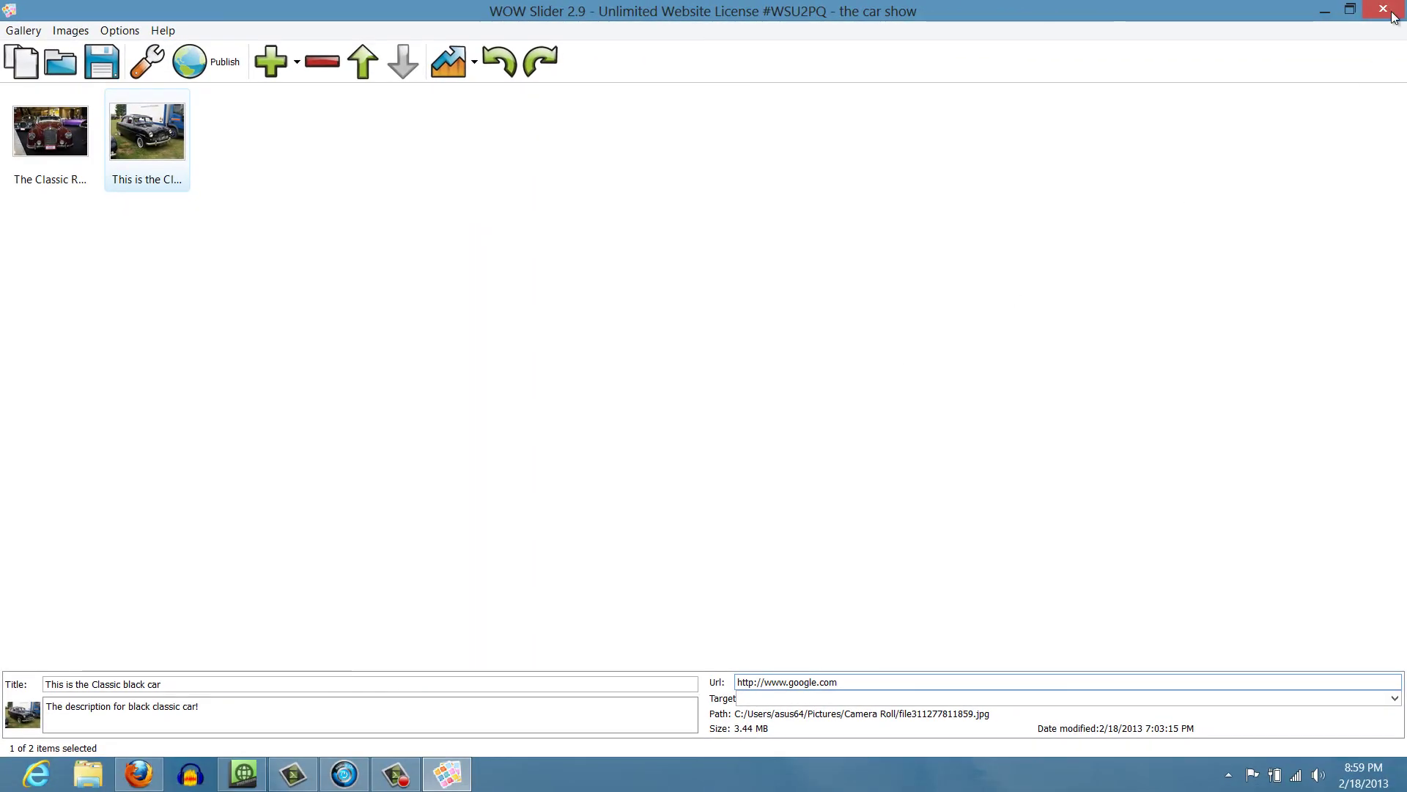
{"action": "left_click", "coordinate": [1393, 10]}
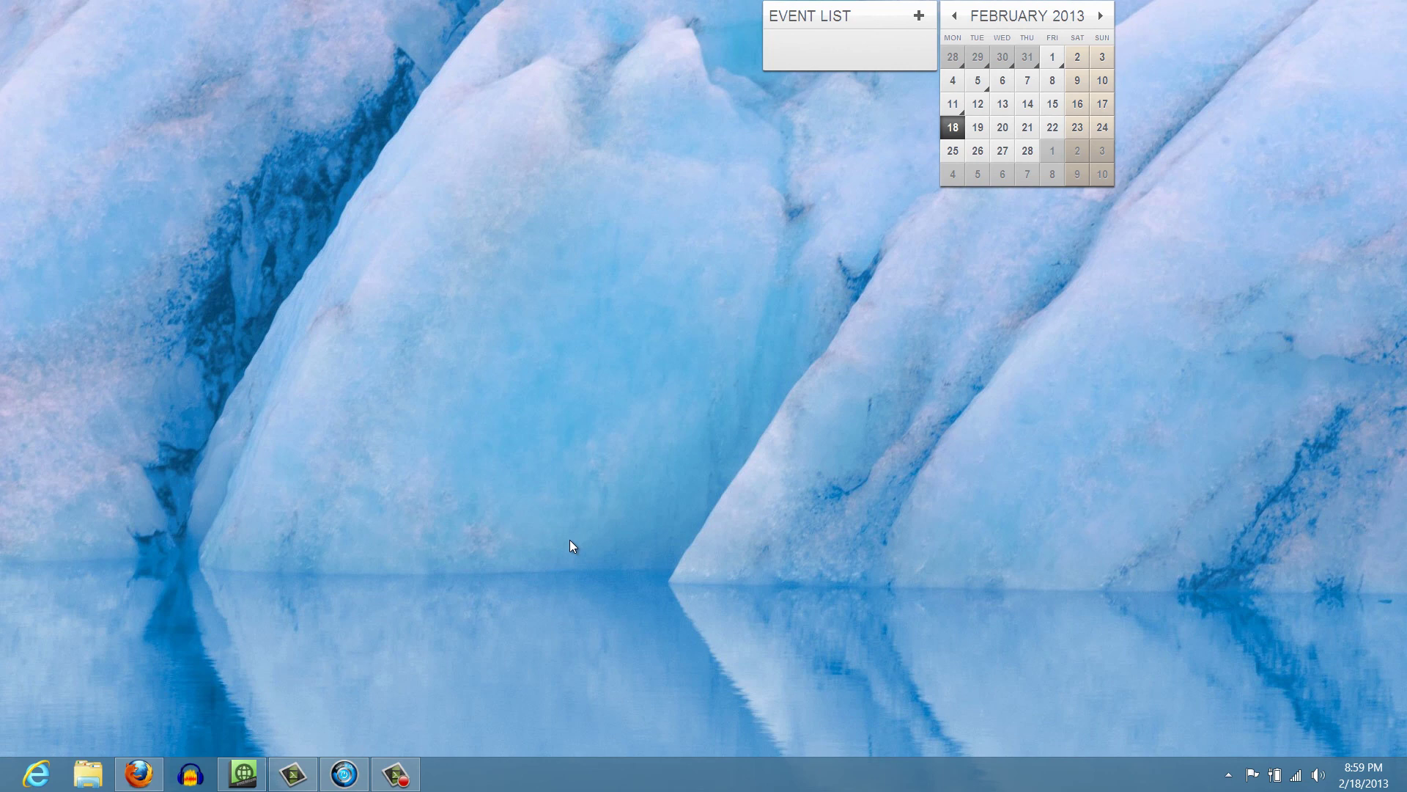